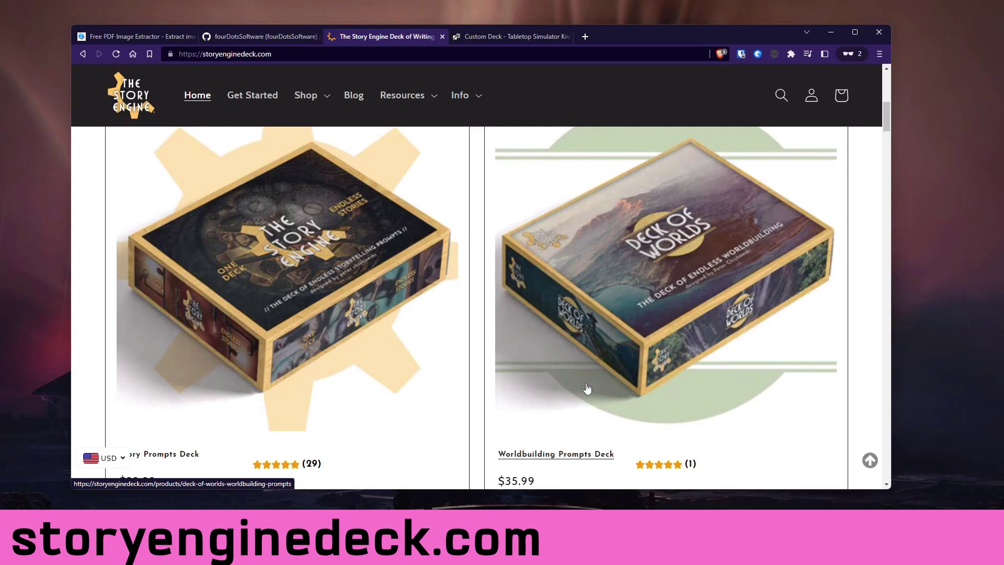
- Scroll back up to the top of the storyenginedeck.com home page
scroll(814, 267, up, 8)
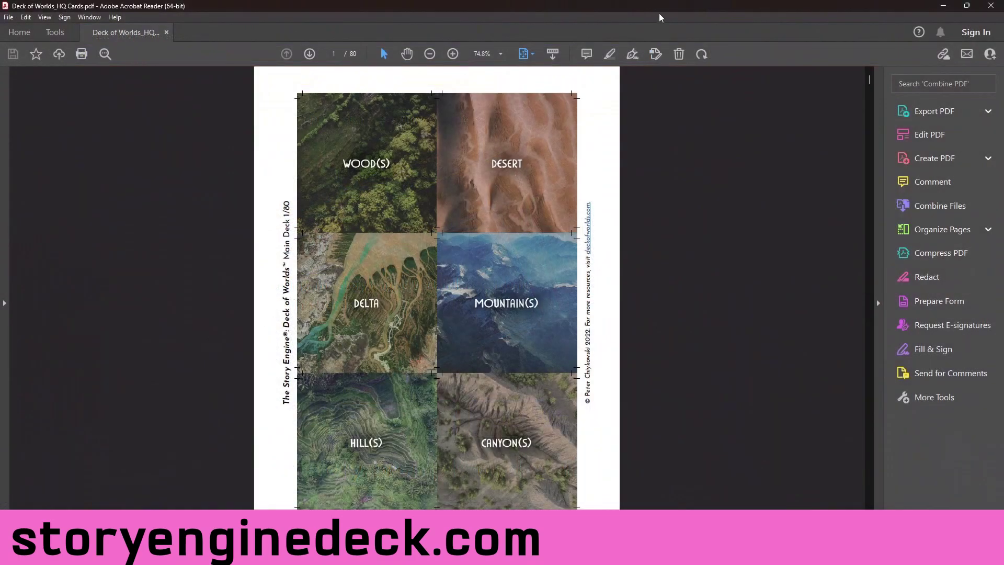
- Restore Acrobat, page through the HQ Cards PDF, and dock the PDF Image Extractor on the right
drag(659, 14, 325, 25)
scroll(423, 153, down, 1)
scroll(422, 153, down, 5)
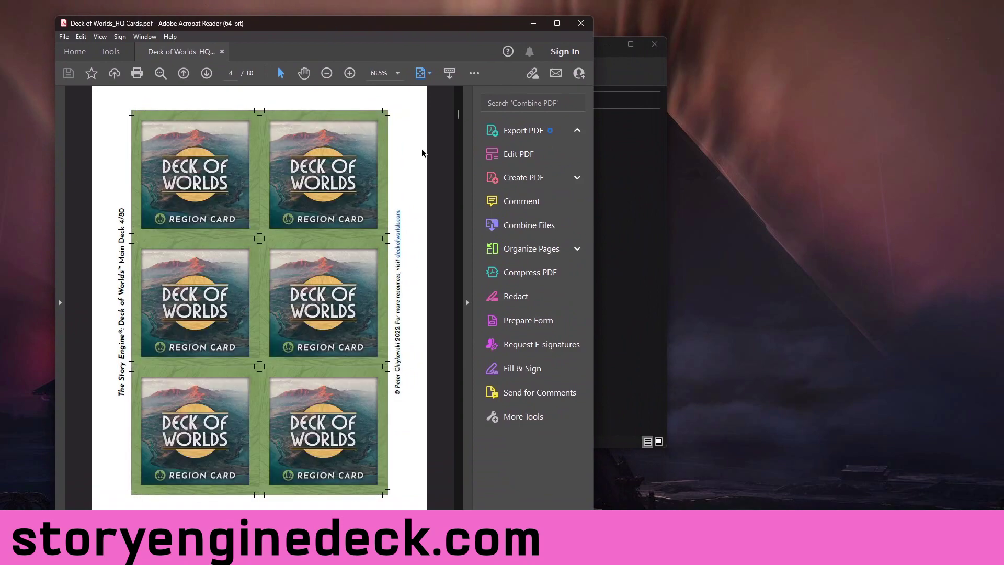
scroll(423, 153, down, 4)
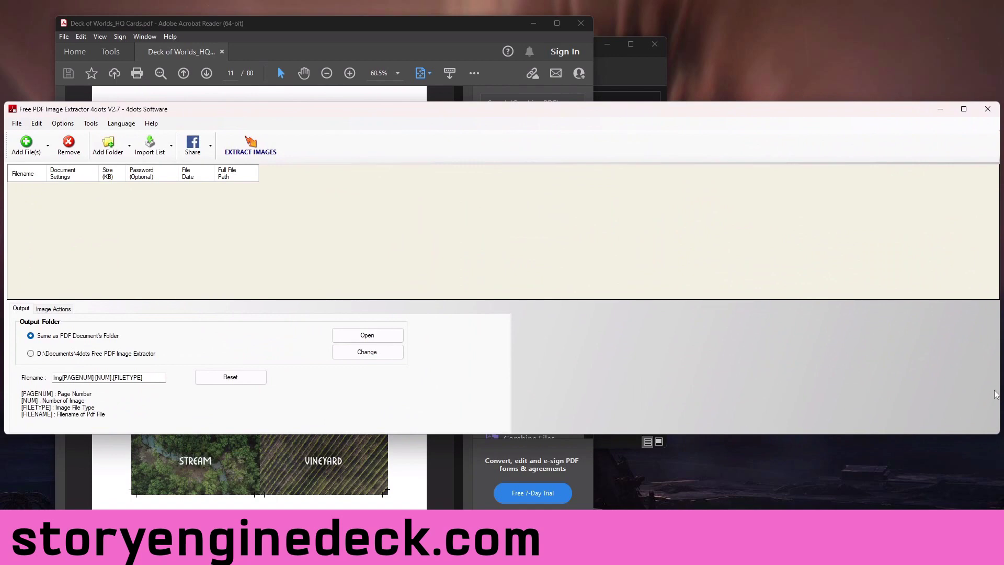
drag(995, 395, 533, 395)
drag(374, 114, 825, 98)
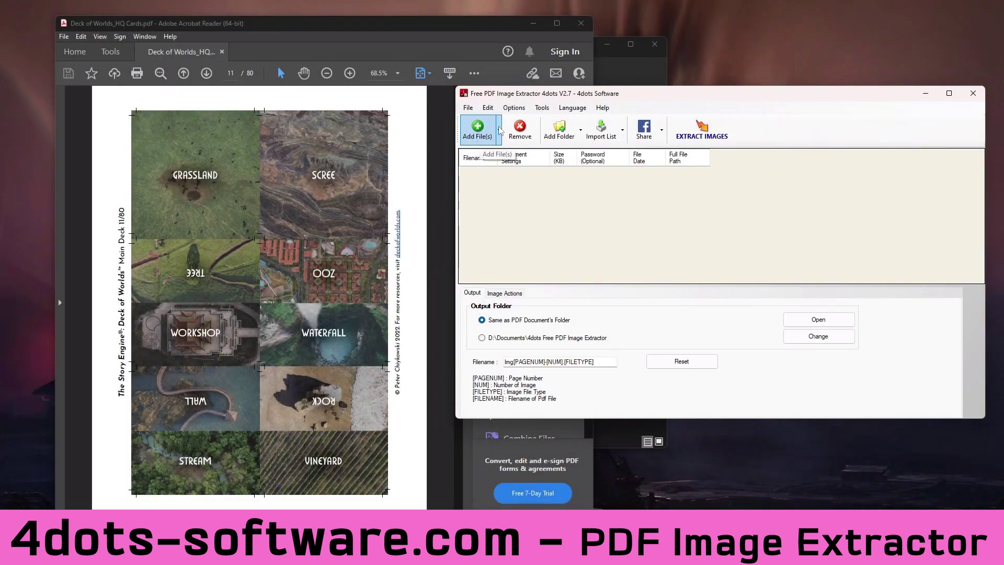
- Drag Deck of Worlds_HQ Cards.pdf from the Deck of Worlds folder into the extractor's file list
click(499, 130)
click(499, 130)
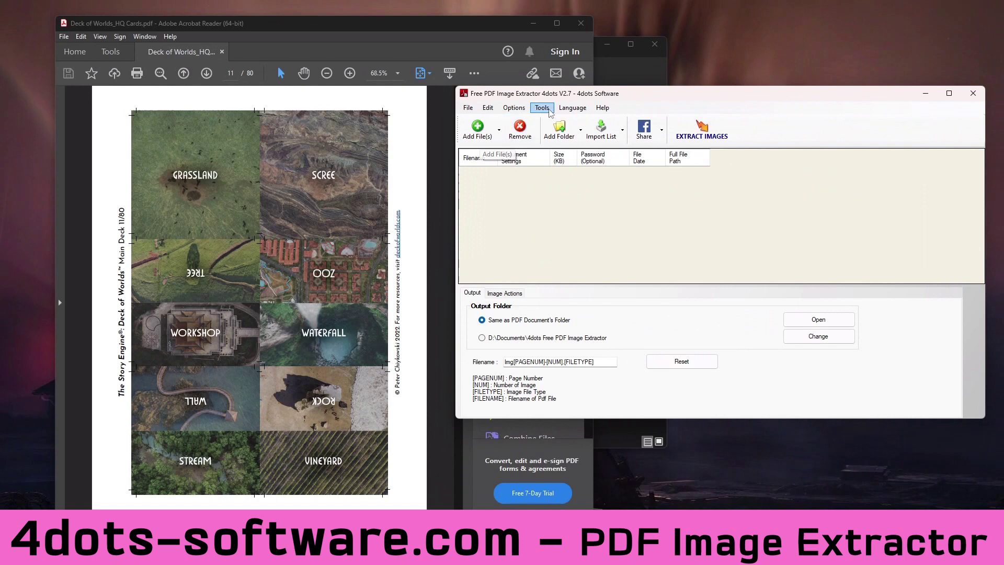
click(633, 64)
drag(424, 54, 288, 99)
drag(191, 205, 575, 191)
drag(601, 97, 504, 99)
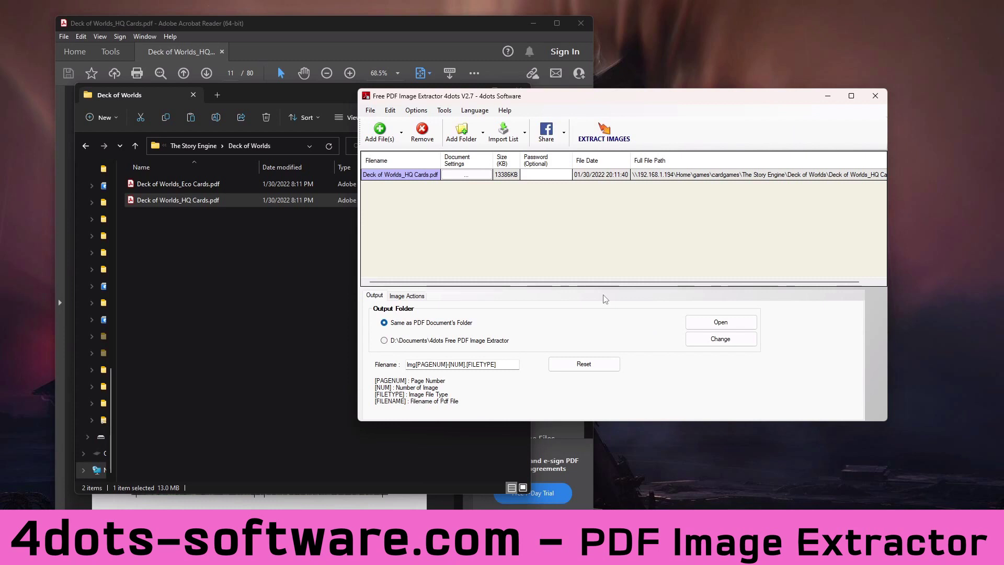
- Extract all images from the PDF into 480 JPGs and dismiss the completion message
click(609, 133)
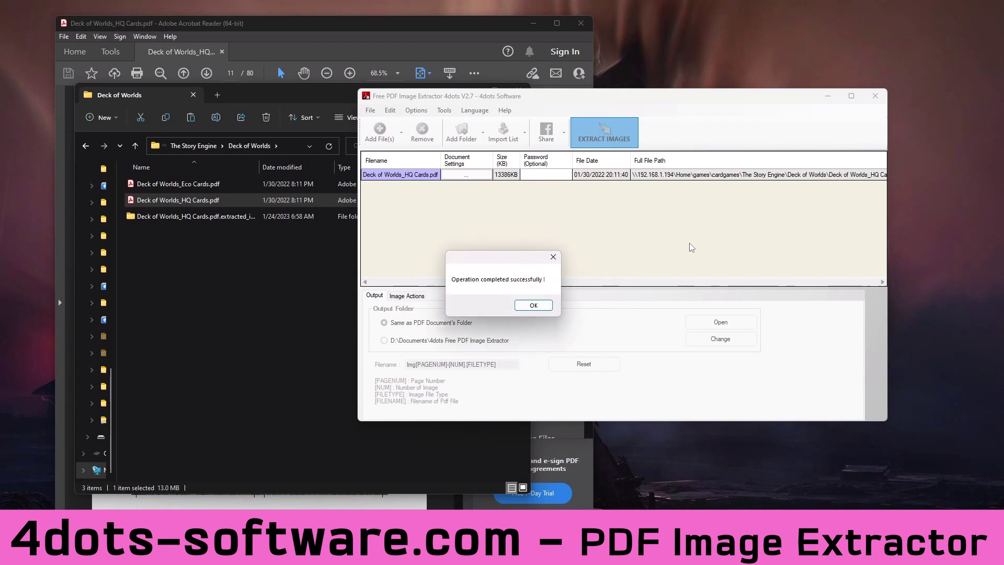
click(534, 305)
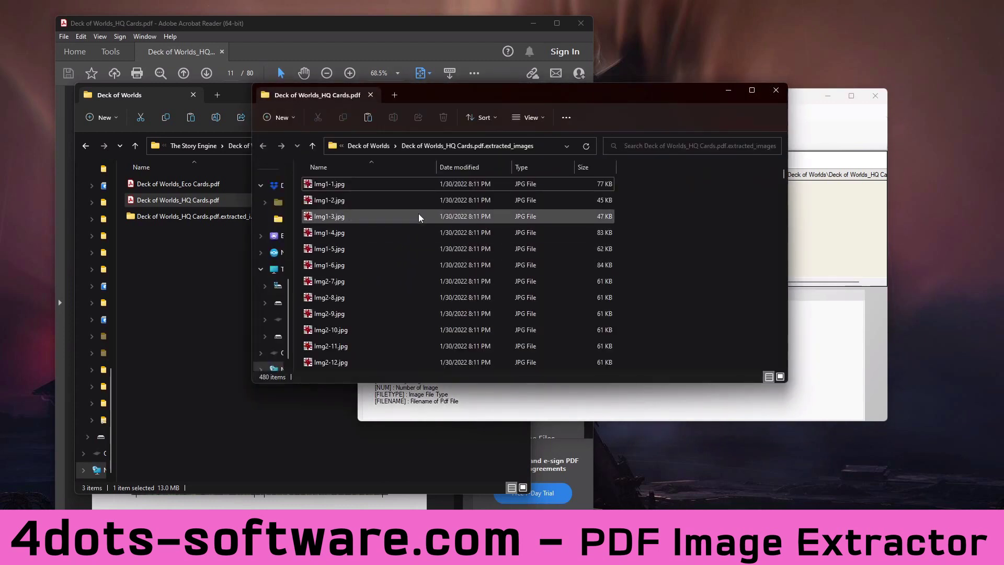
click(530, 118)
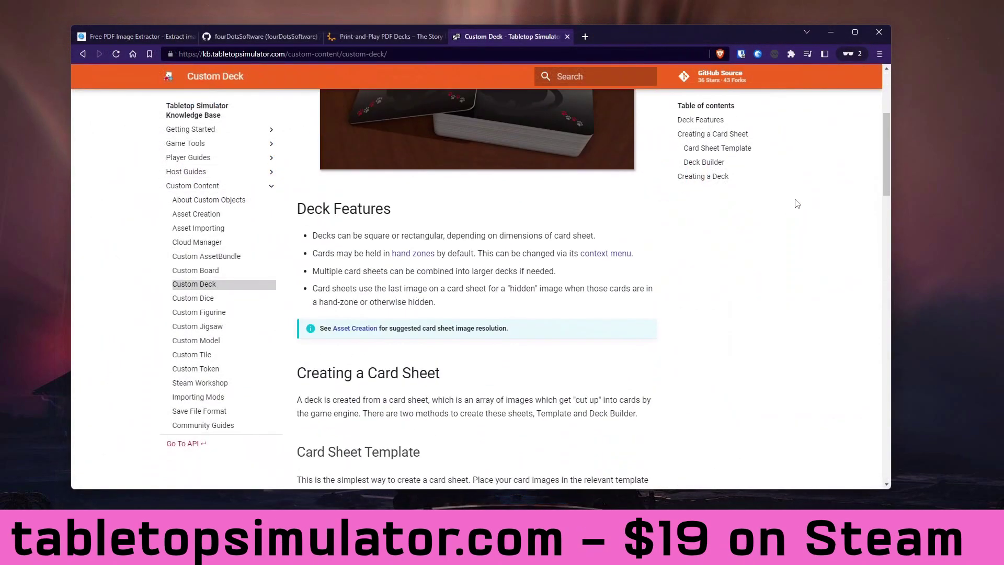
scroll(808, 183, down, 2)
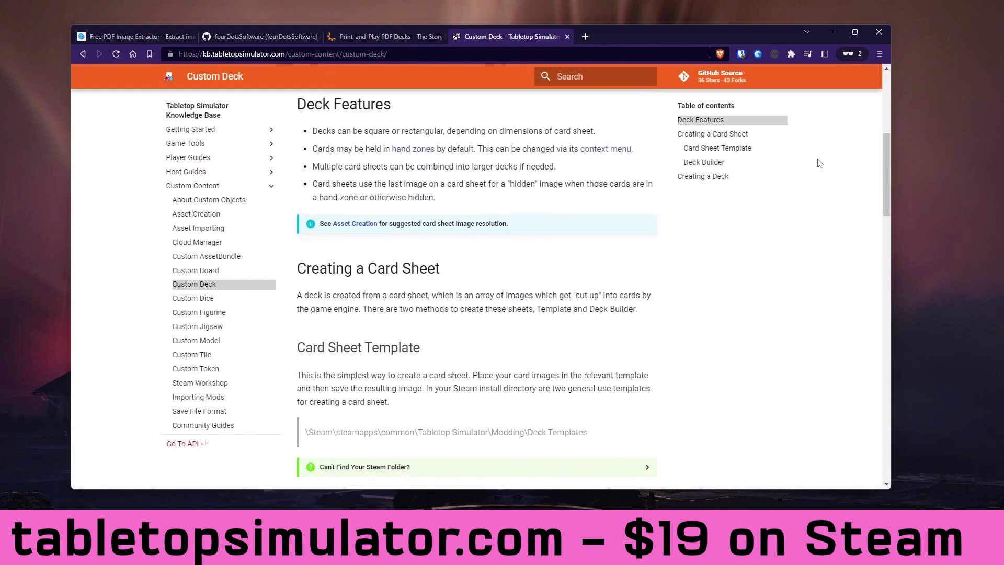
- Select the \Steam\...\Deck Templates path, read down to Deck Builder, and start a new deck
scroll(809, 180, down, 5)
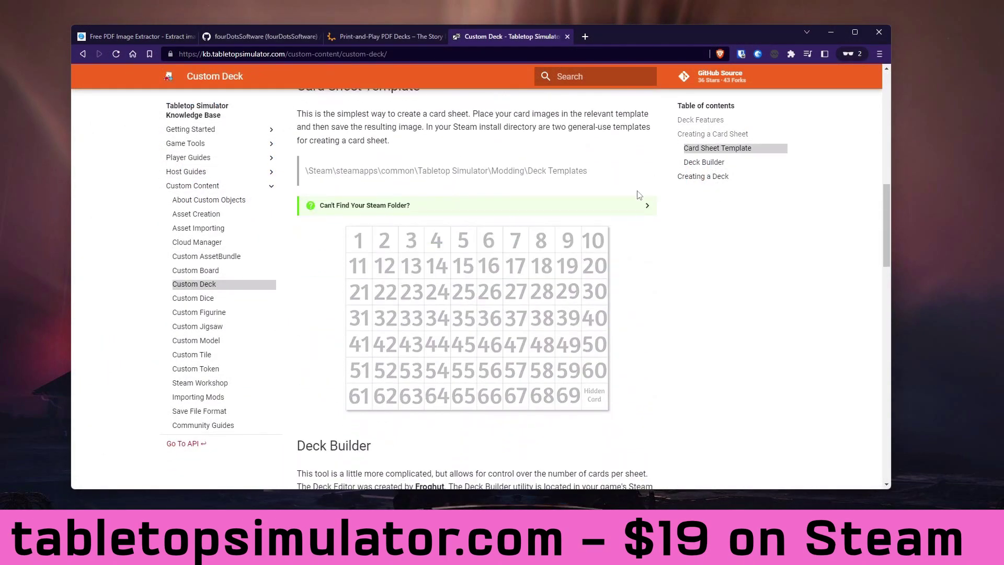
drag(596, 174, 303, 173)
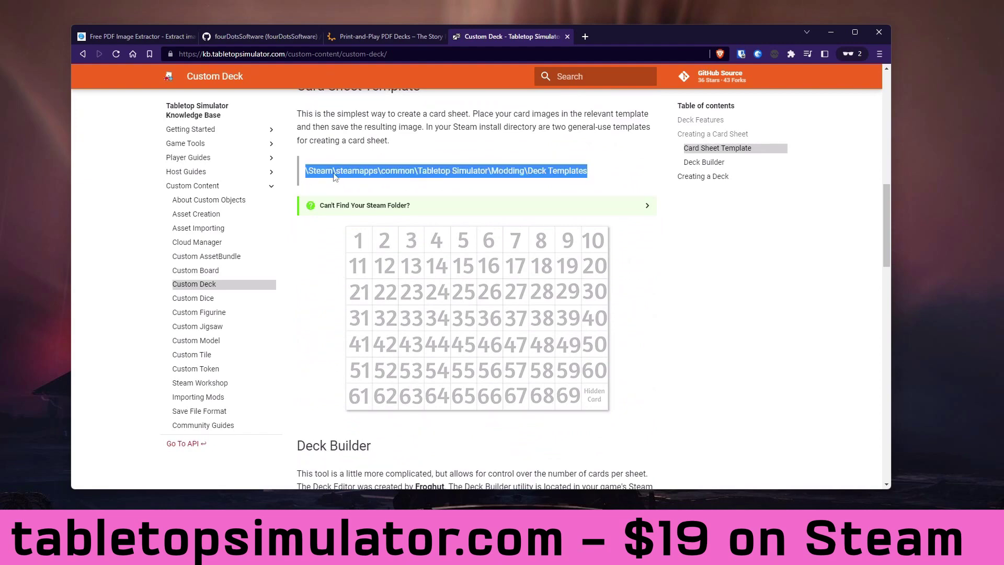
scroll(302, 173, up, 11)
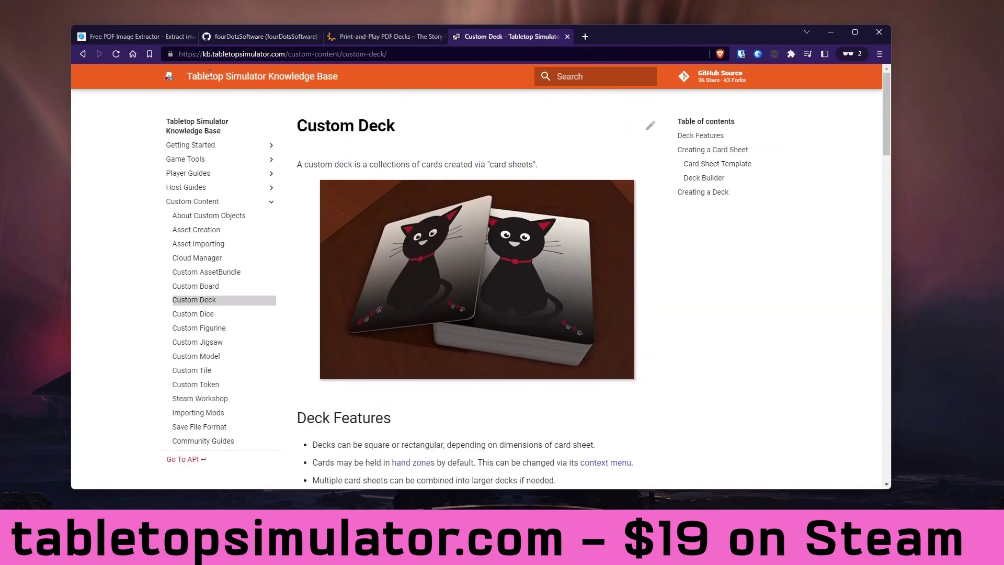
scroll(663, 191, down, 7)
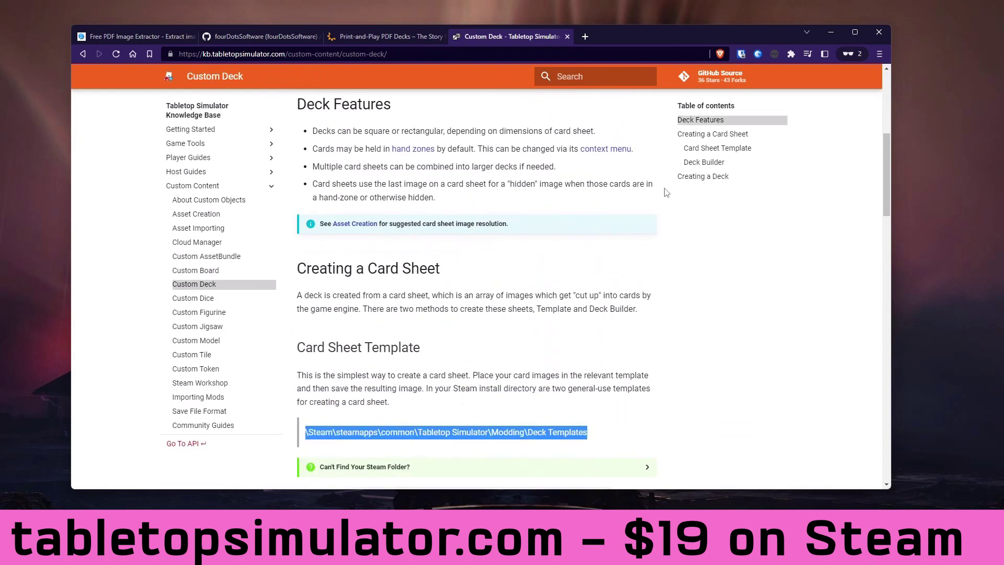
drag(601, 383, 307, 392)
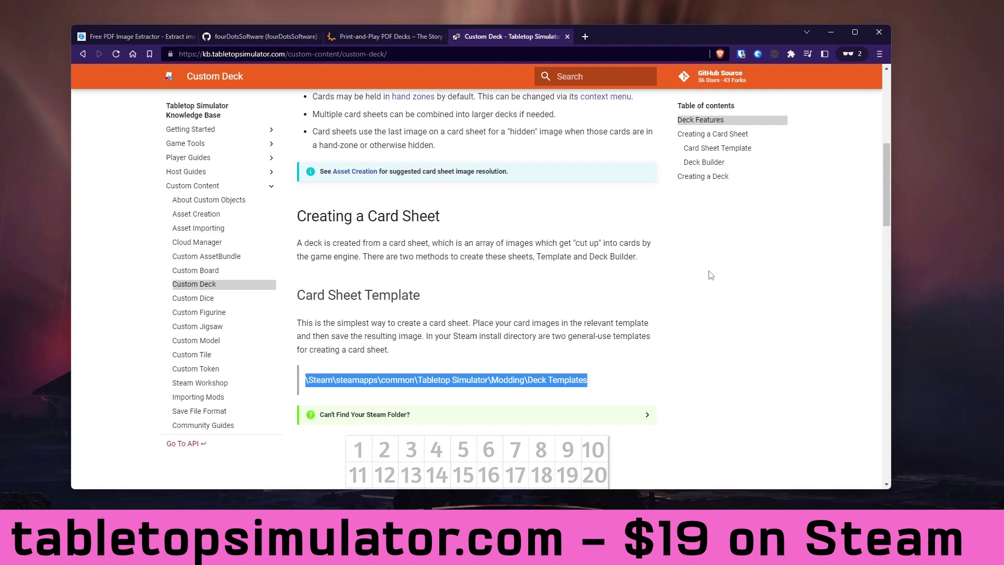
scroll(712, 270, down, 2)
scroll(718, 264, down, 3)
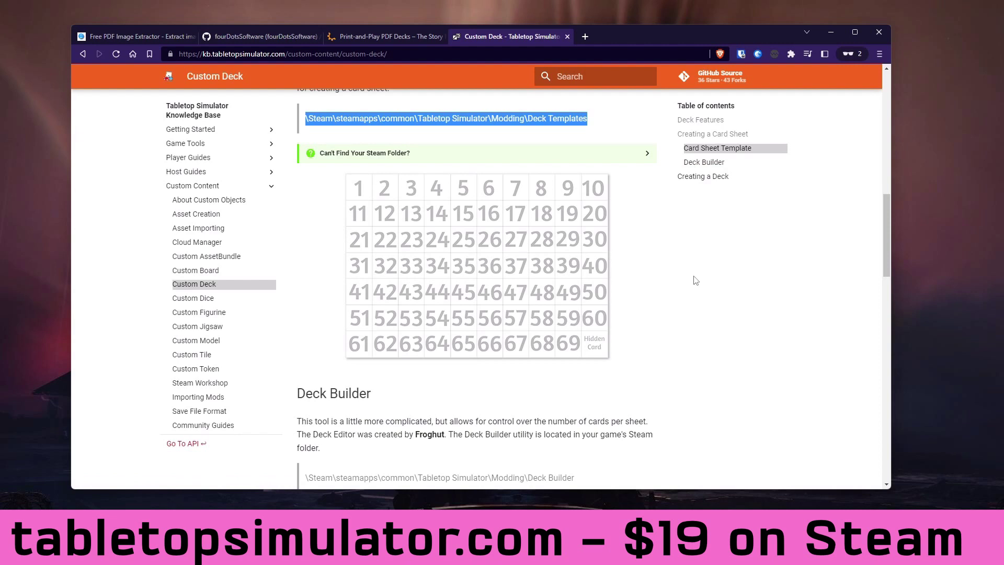
scroll(696, 281, down, 5)
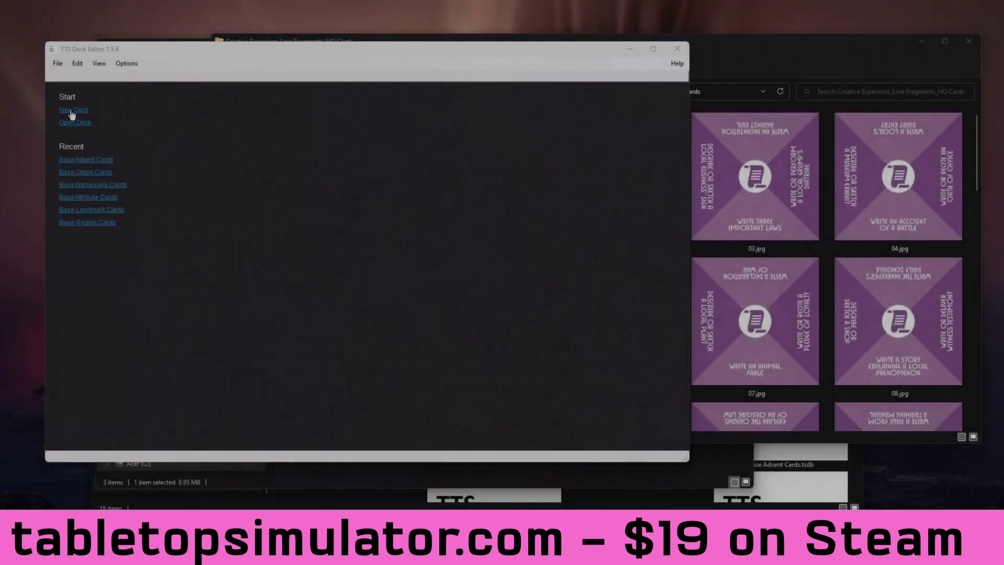
click(71, 111)
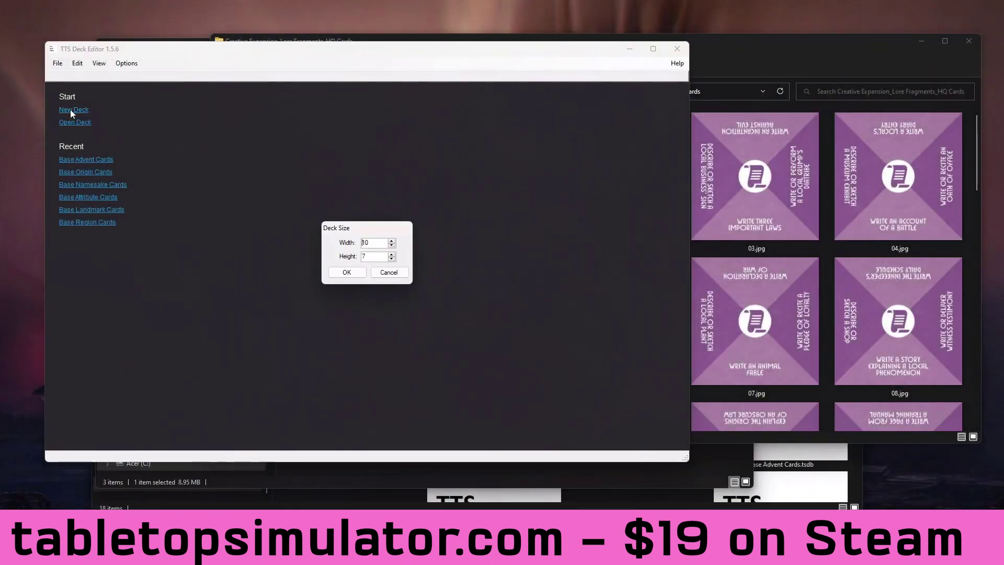
- Confirm a 10 × 7 deck and point the image picker at the pasted Lore Fragments HQ Cards path
click(345, 272)
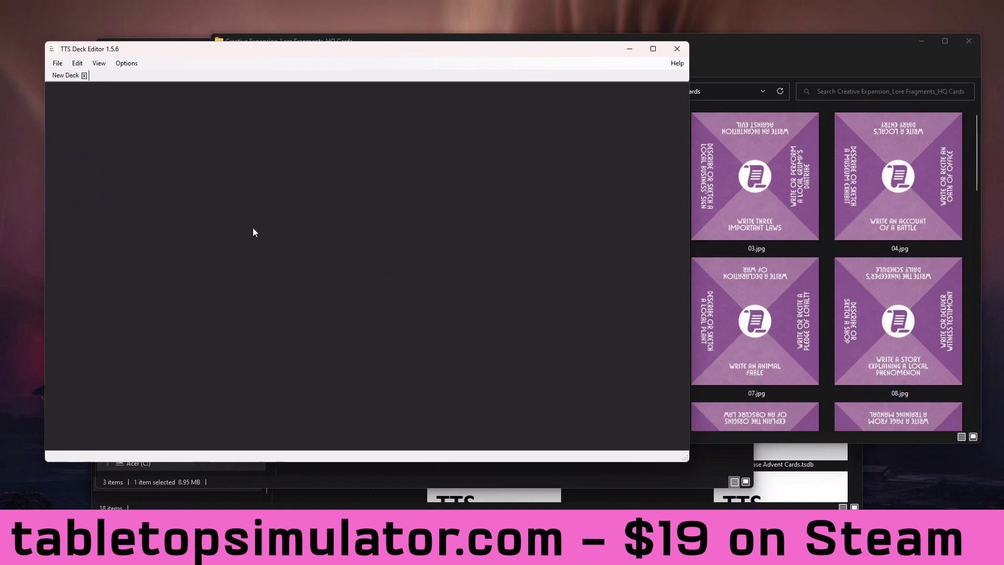
click(59, 64)
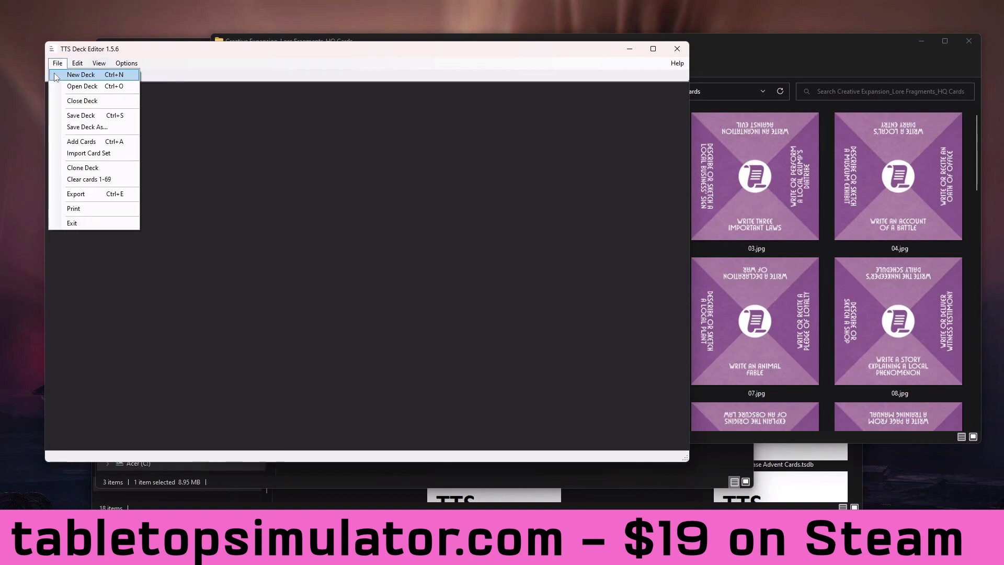
click(104, 138)
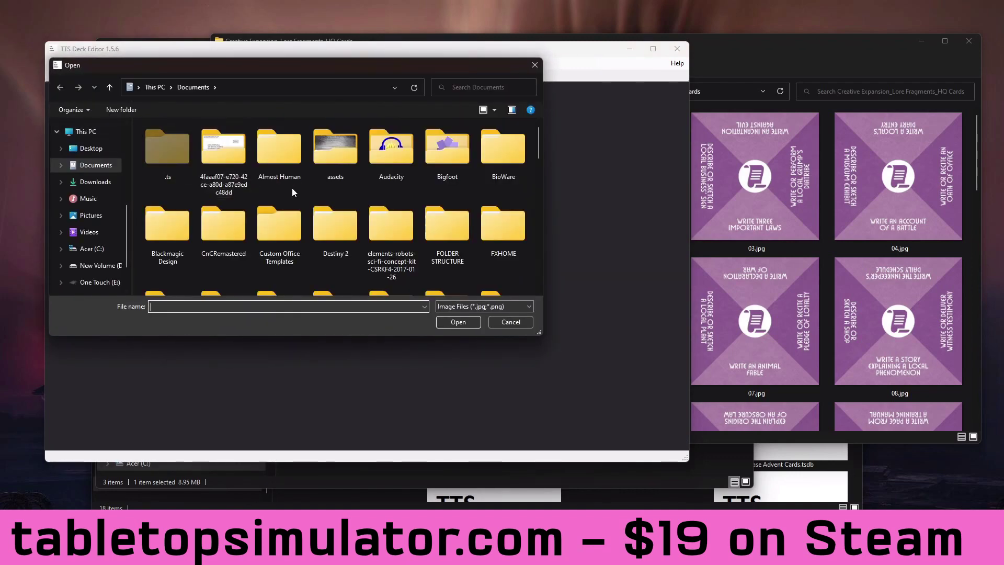
click(796, 52)
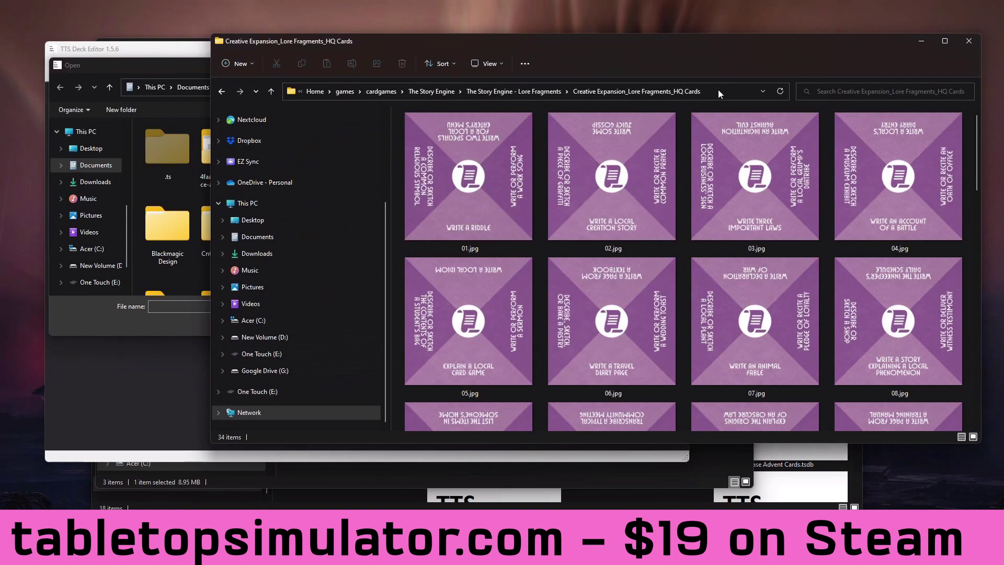
click(718, 93)
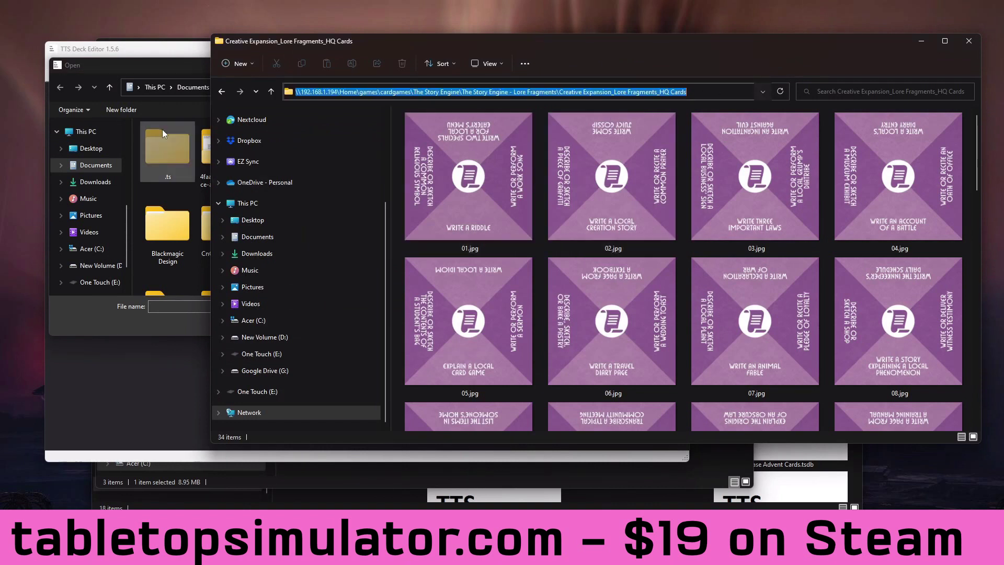
click(161, 71)
click(234, 88)
key(ctrl+v)
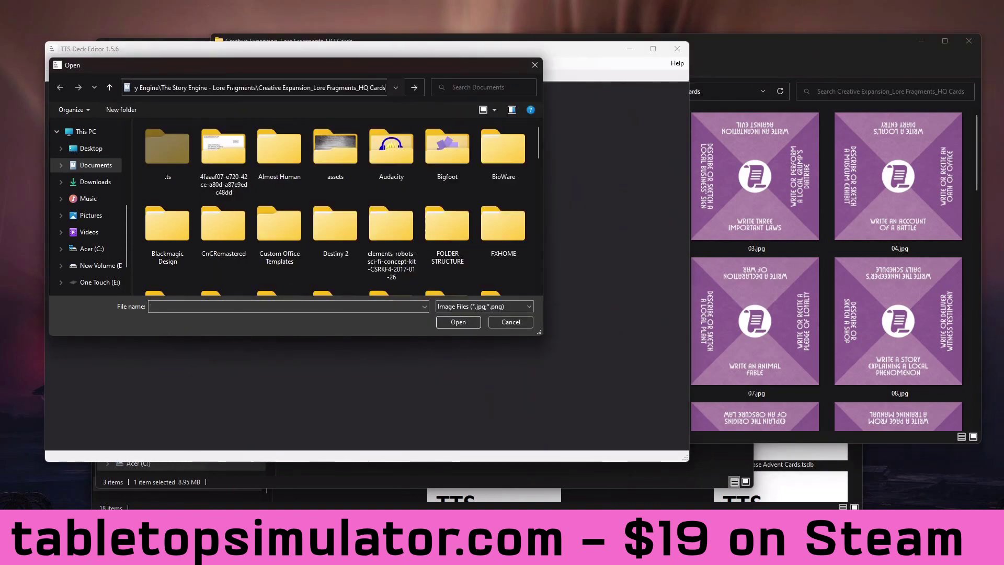
key(Return)
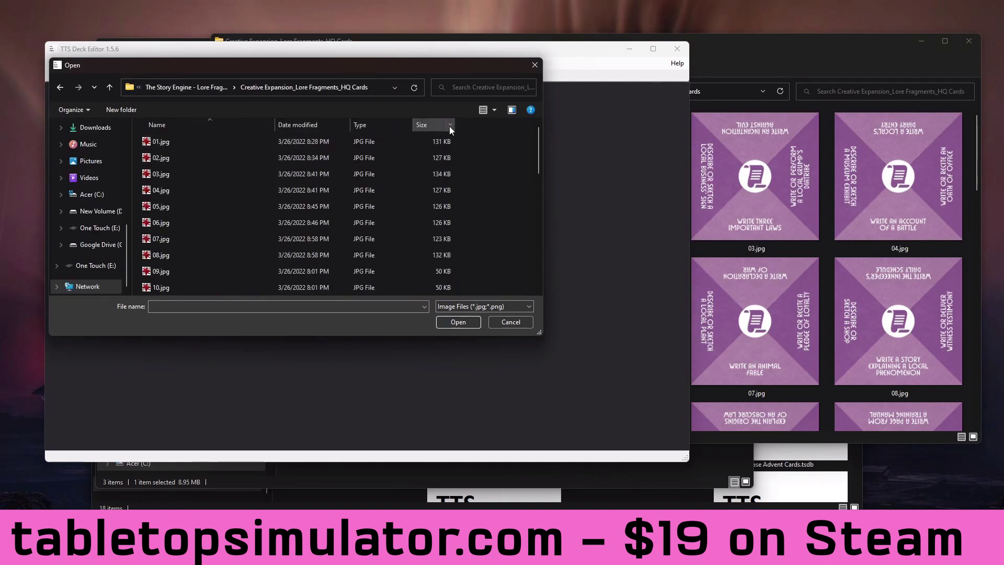
- Open the horror card image folder and view its files as large icons
click(494, 111)
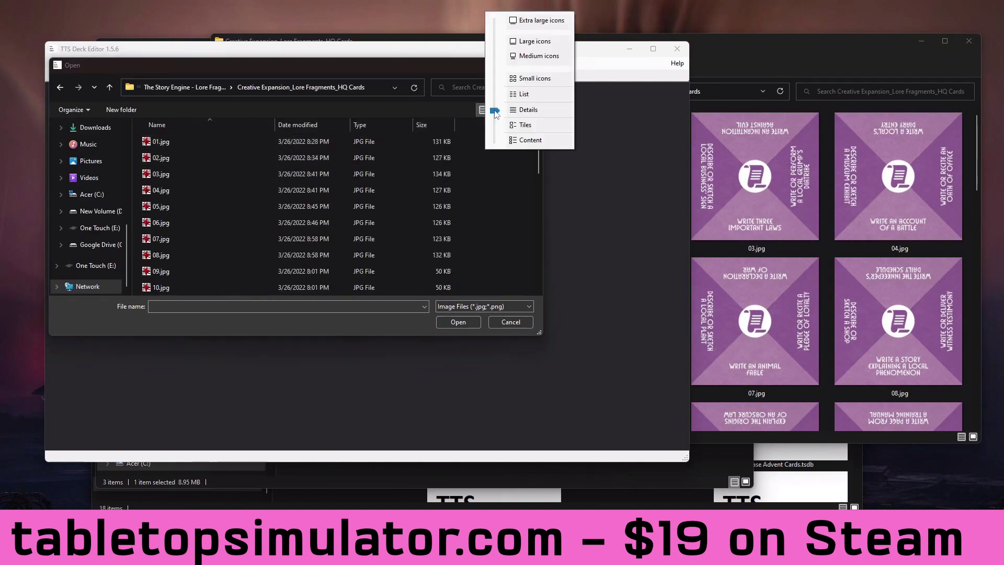
click(529, 57)
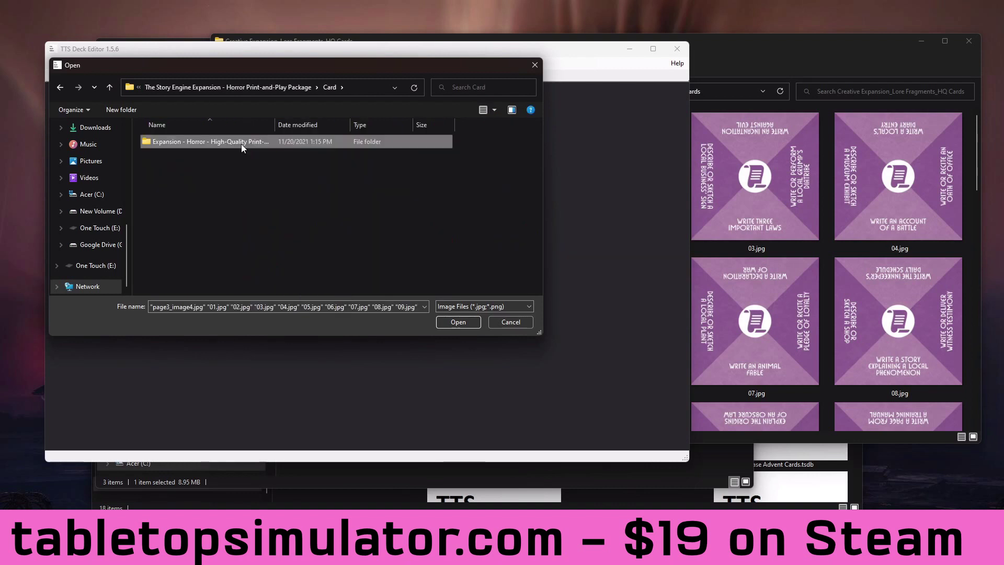
double_click(241, 144)
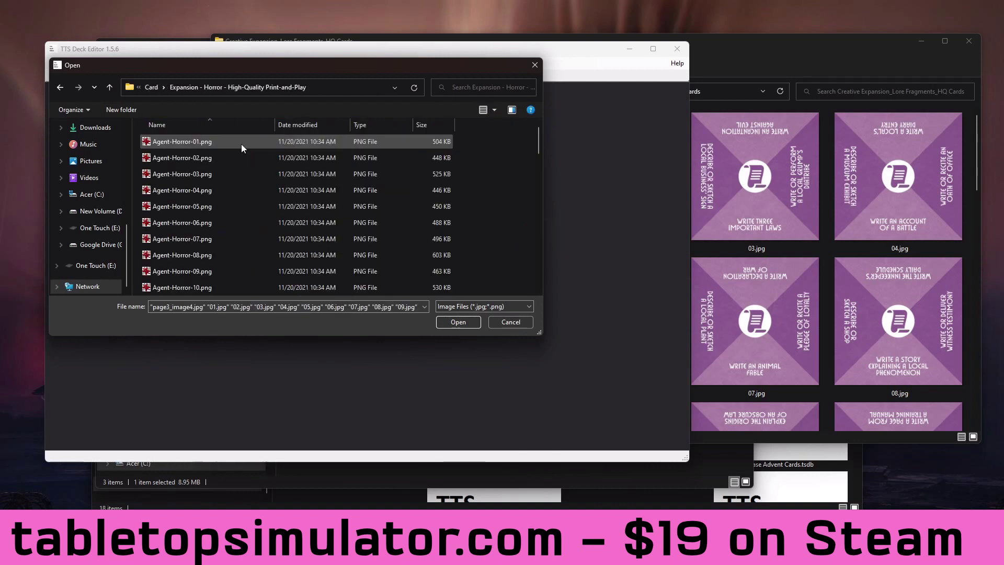
click(491, 110)
click(506, 41)
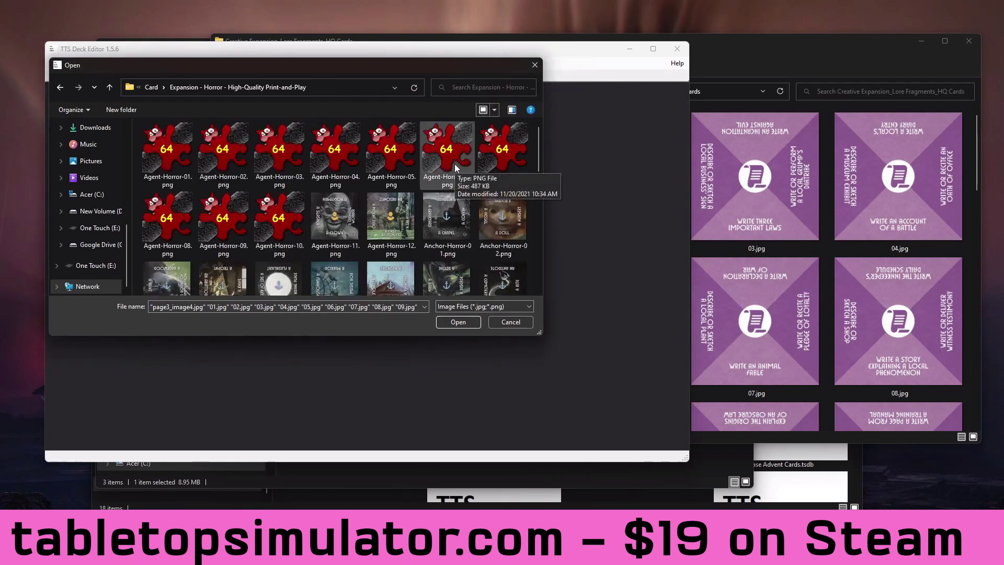
- Select Agent-Horror-01 through Anchor-Horror-12 and load the 24 images into the deck
drag(538, 140, 538, 192)
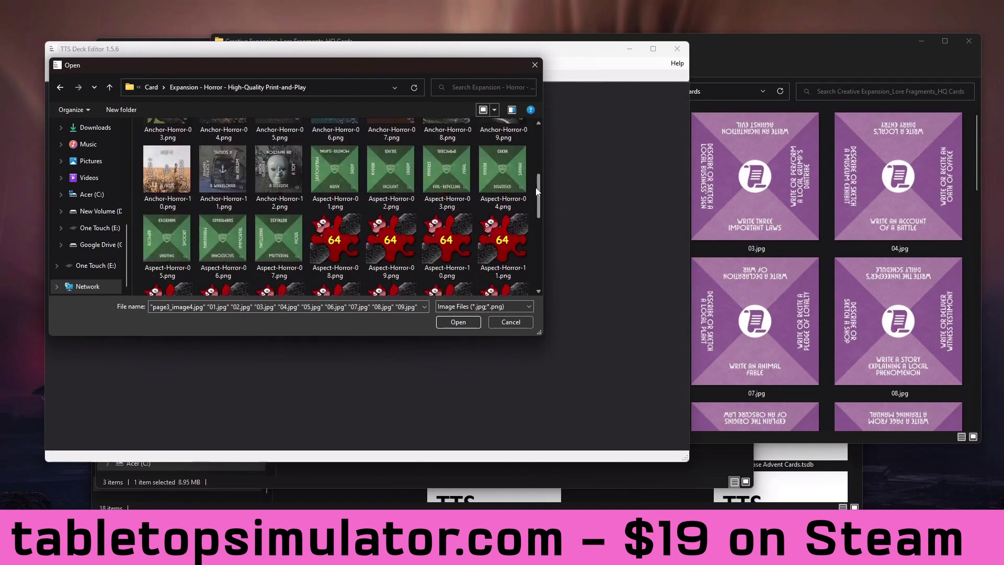
drag(536, 191, 515, 258)
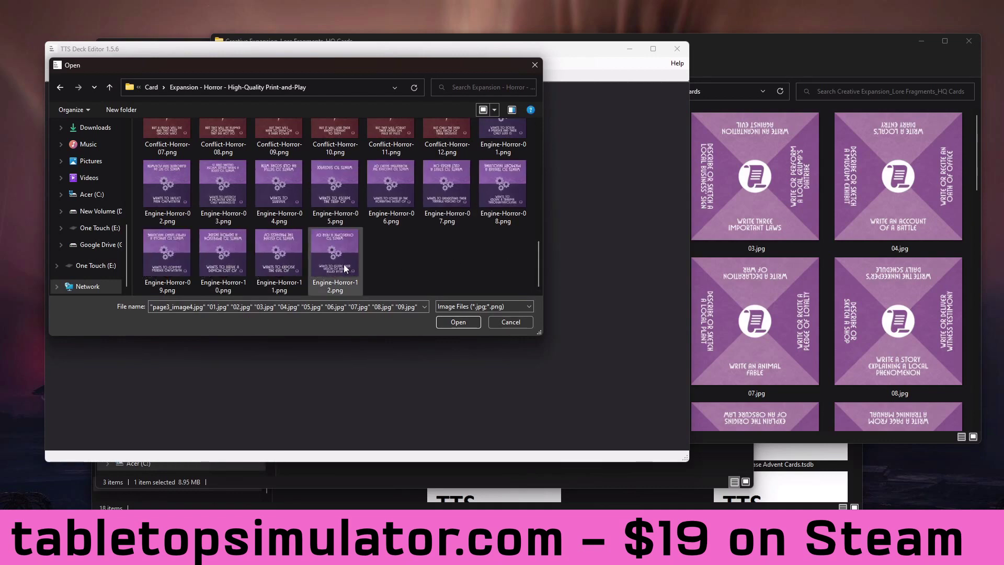
scroll(340, 253, up, 4)
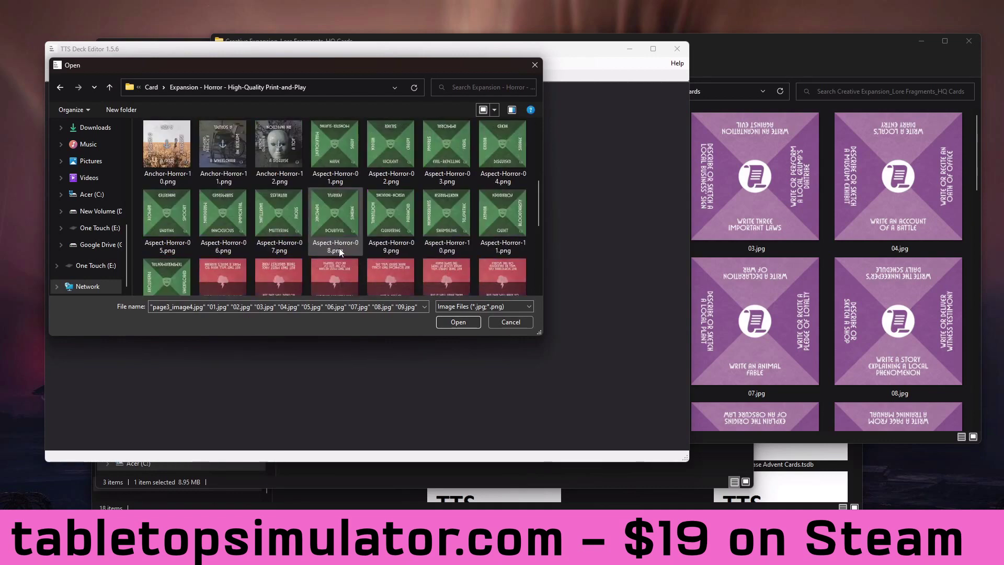
click(280, 159)
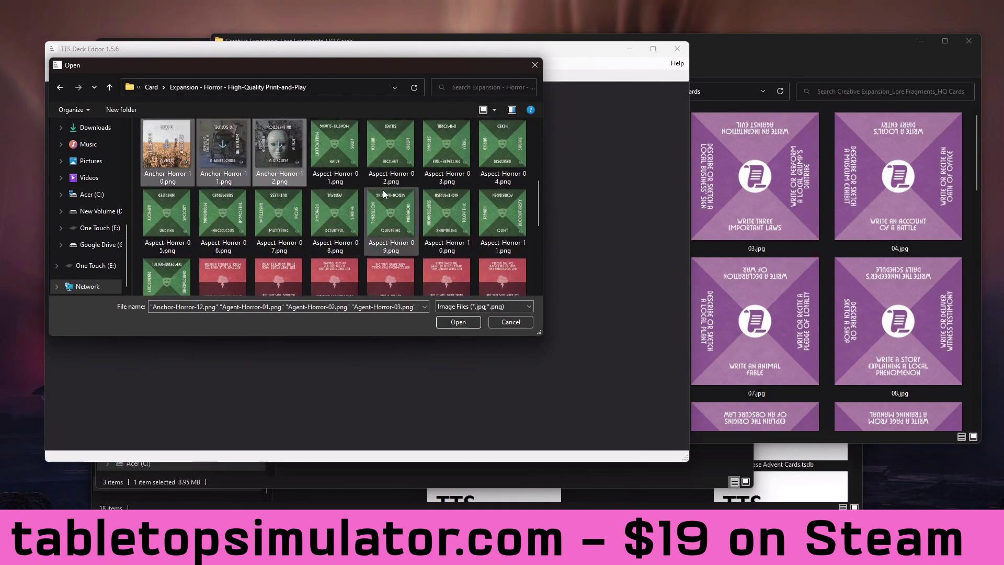
key(shift+Home)
scroll(384, 191, down, 2)
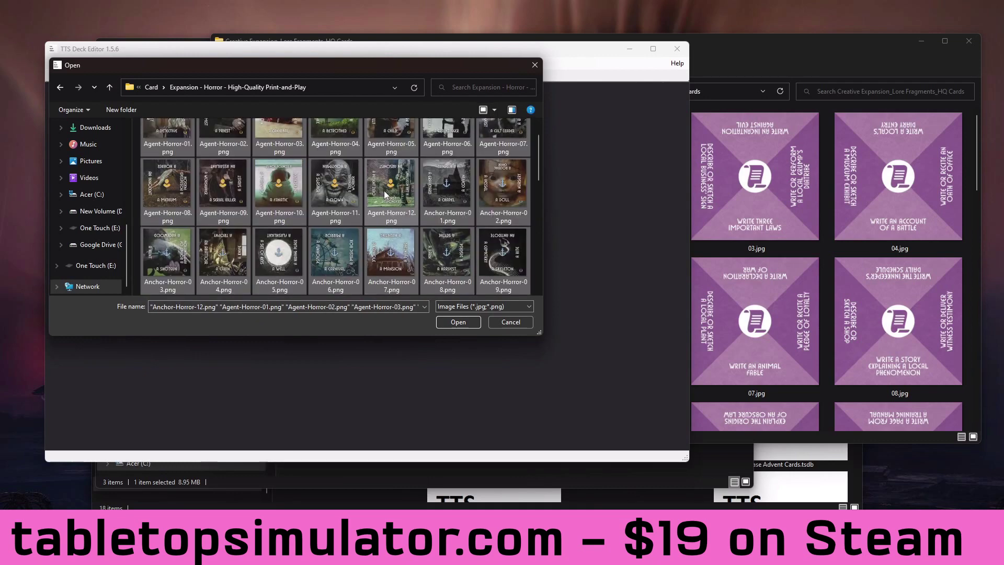
click(454, 323)
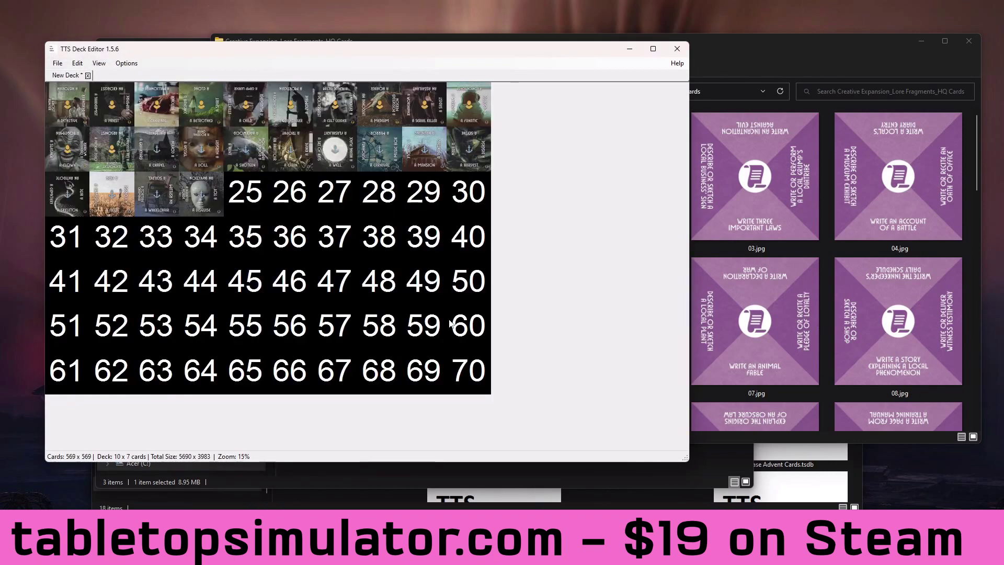
- Select the deck's last slot, 70, to receive the card back
click(470, 370)
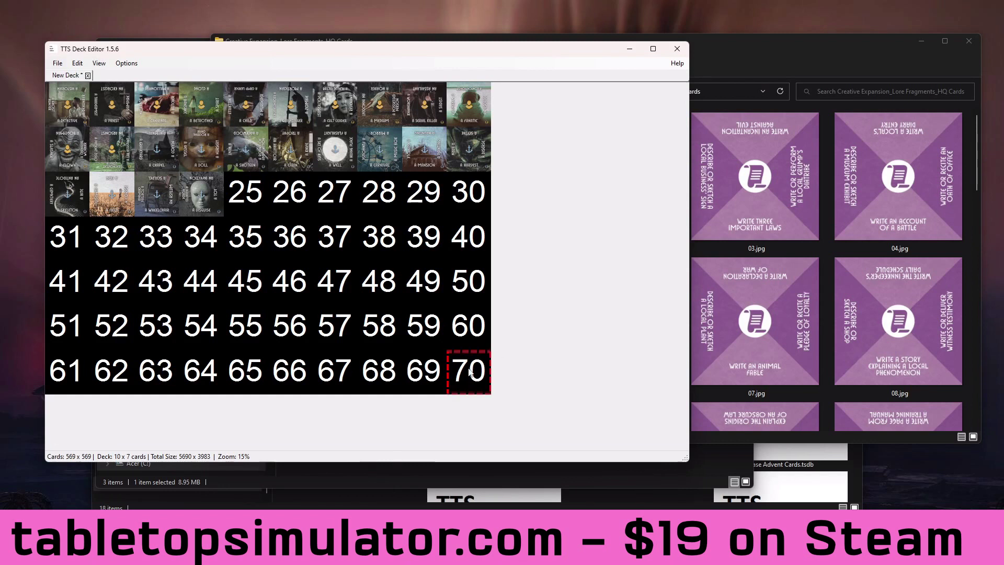
click(58, 64)
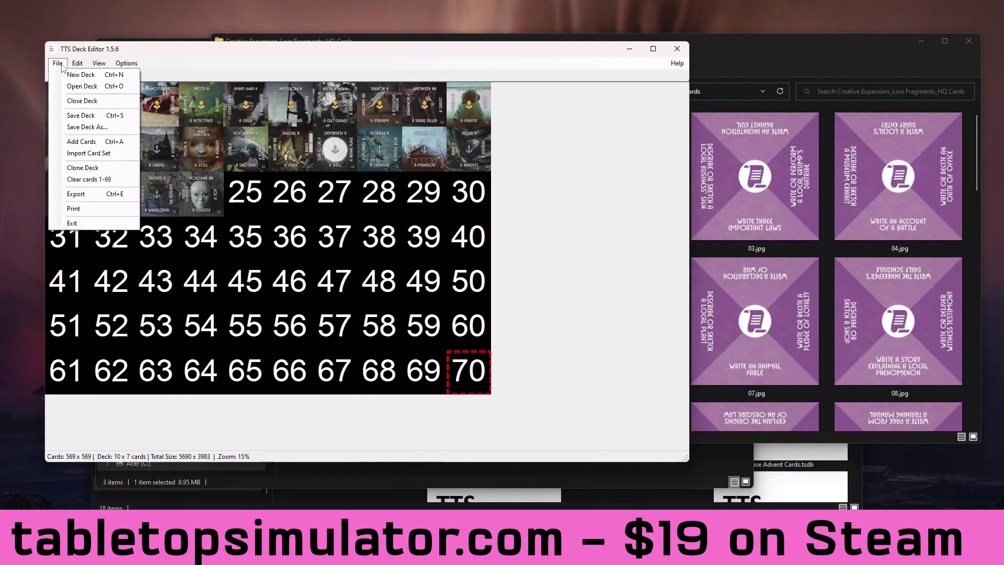
- Browse up through the Horror package for slot 70's image, checking the Simple Card Back Variant folder
click(84, 142)
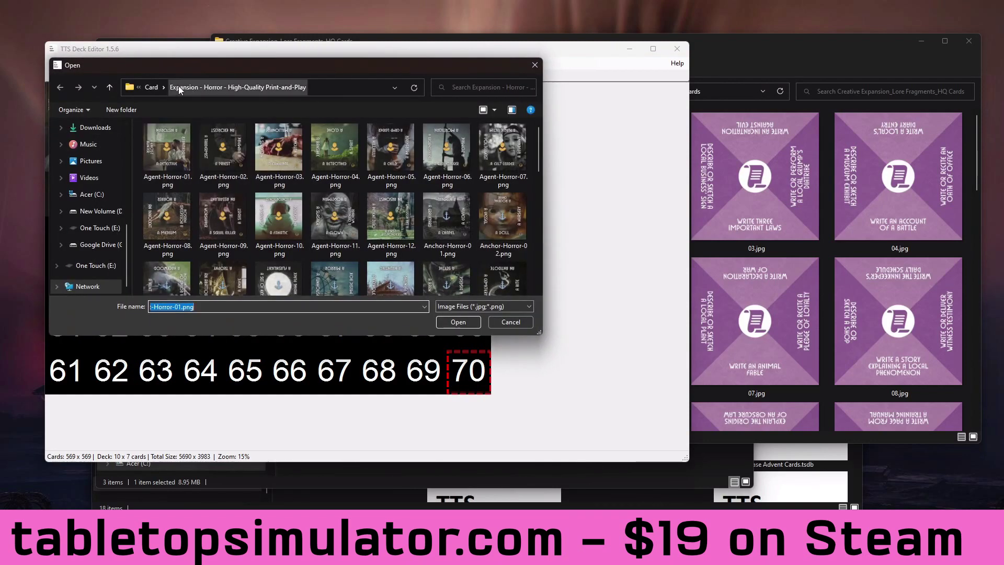
click(151, 87)
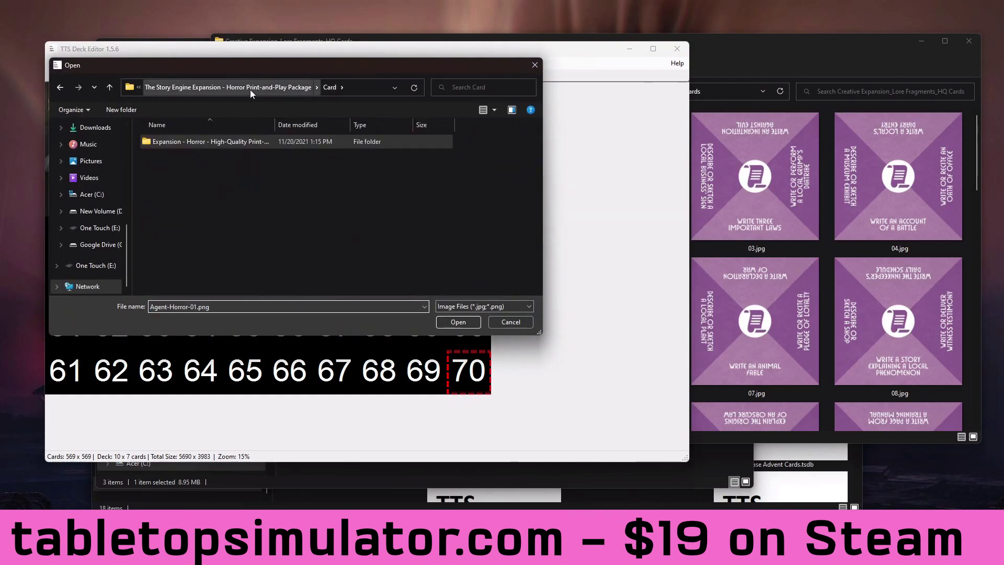
click(191, 87)
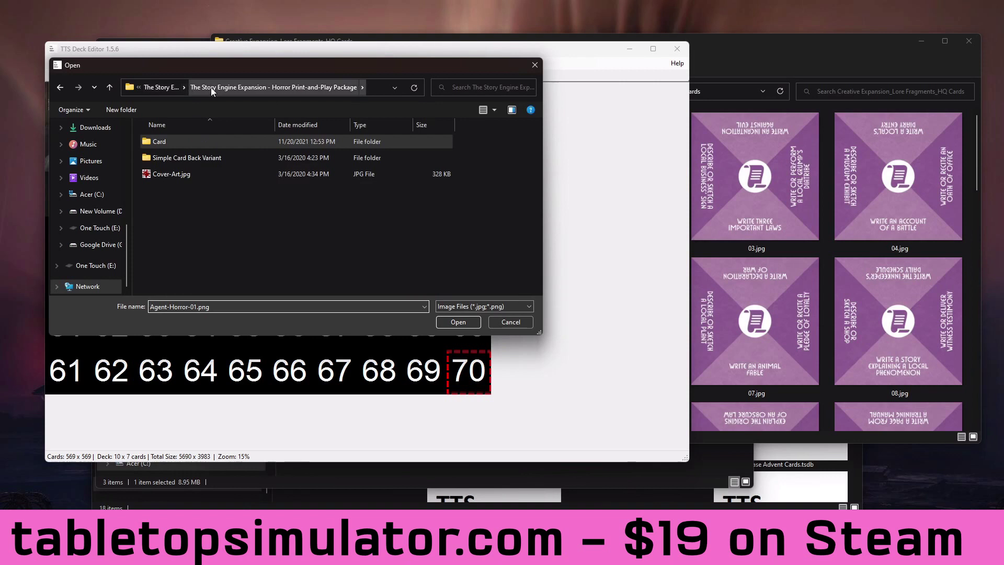
click(208, 163)
double_click(208, 163)
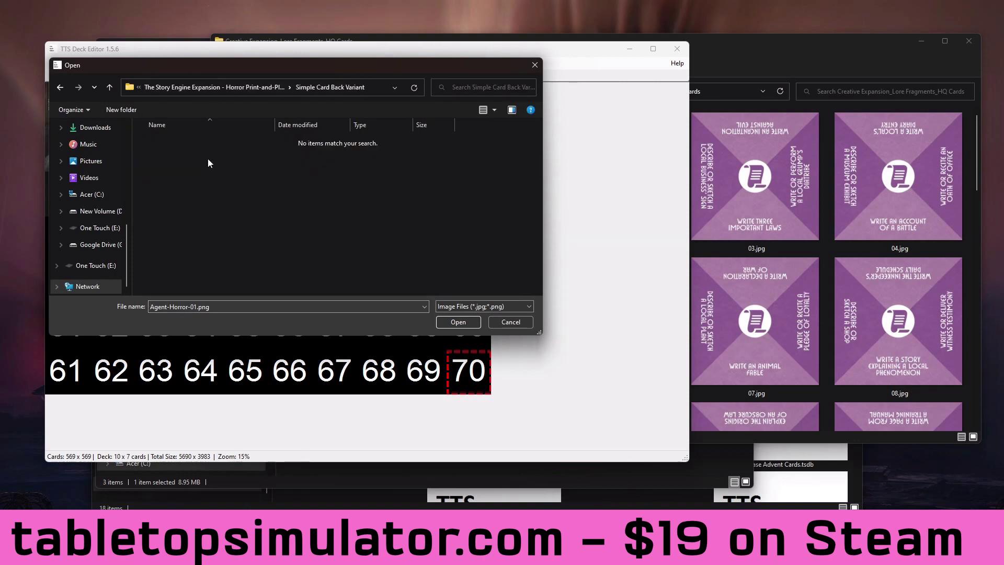
click(201, 89)
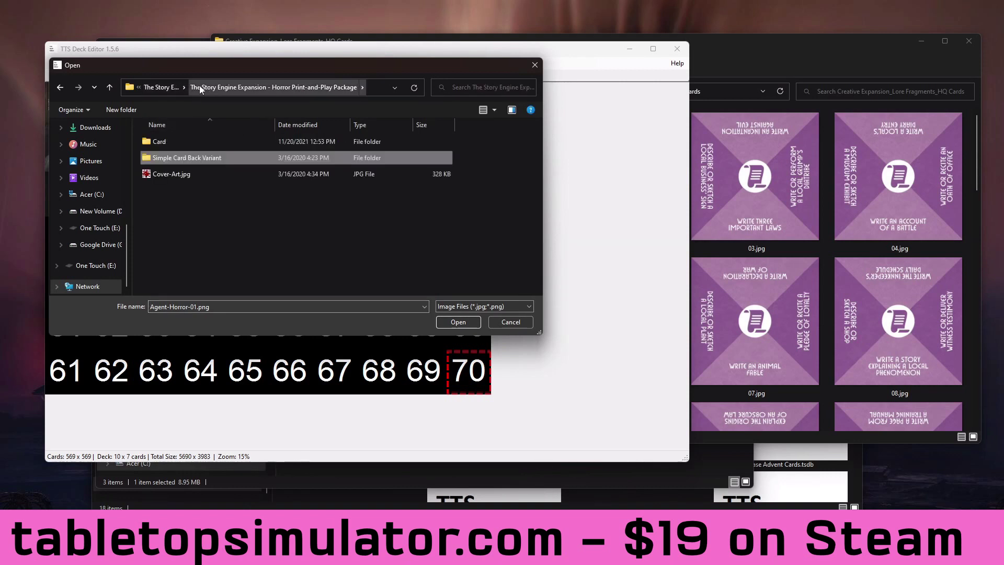
click(167, 86)
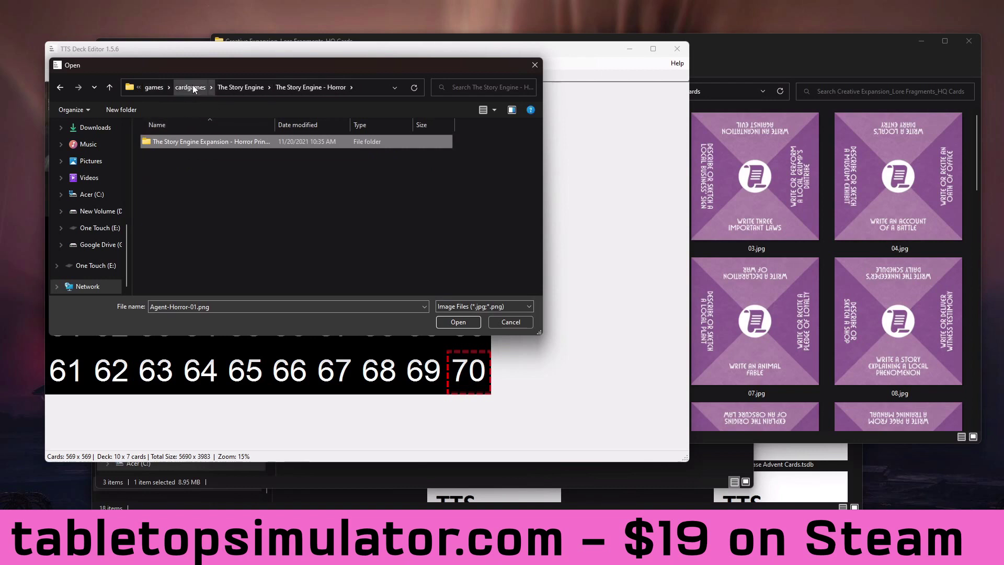
- Navigate to The Story Engine - Main Deck › Individual Cards › Agents folder
click(252, 90)
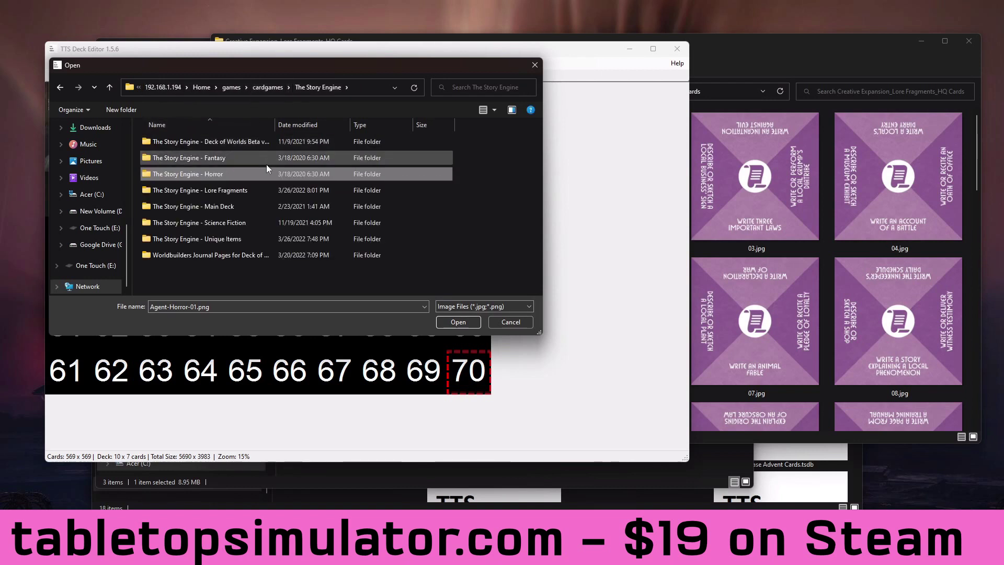
click(229, 207)
double_click(228, 203)
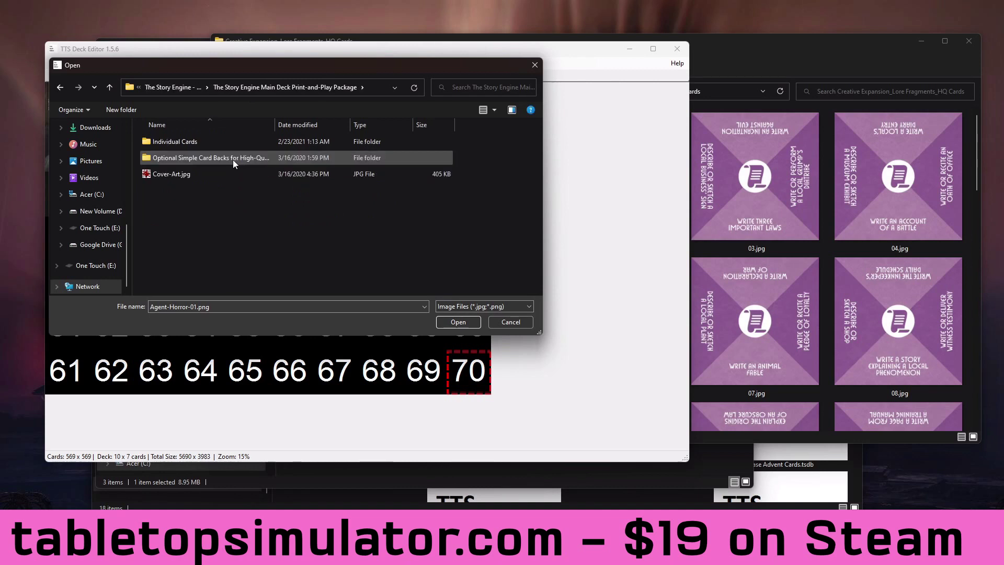
double_click(238, 147)
double_click(238, 148)
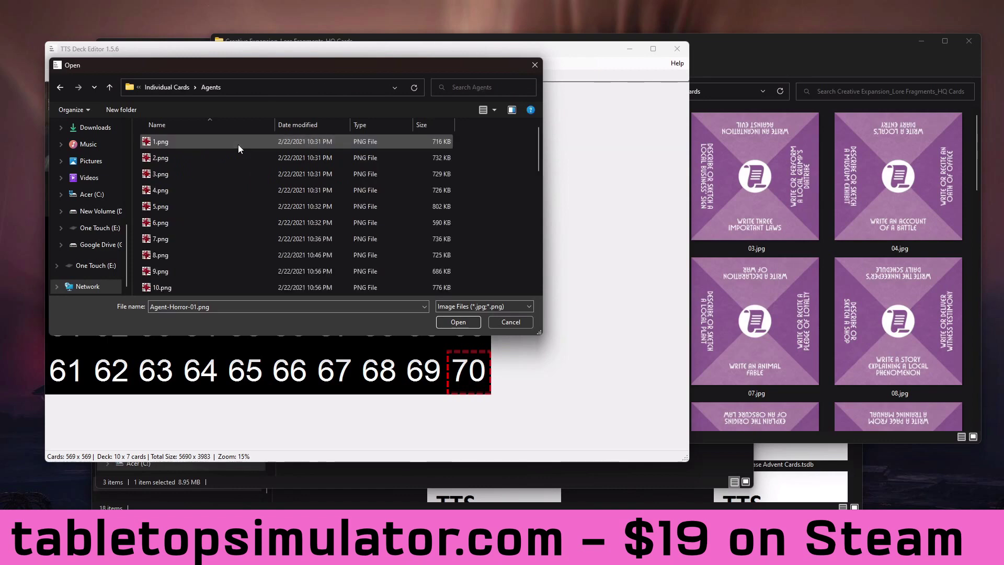
click(495, 110)
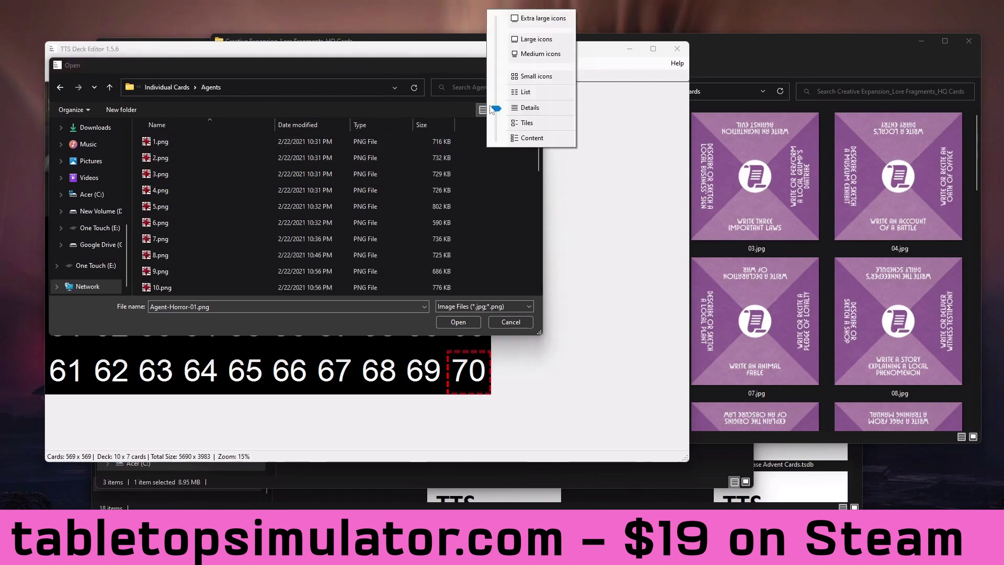
- Switch to the Individual Cards › Anchor folder in medium icons and choose cardback.png
click(520, 39)
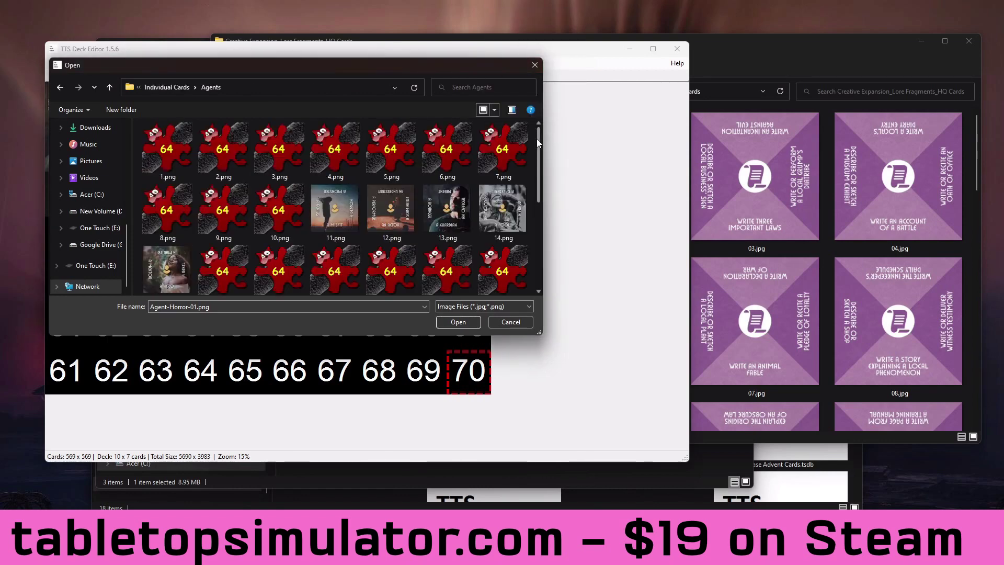
drag(539, 138, 545, 247)
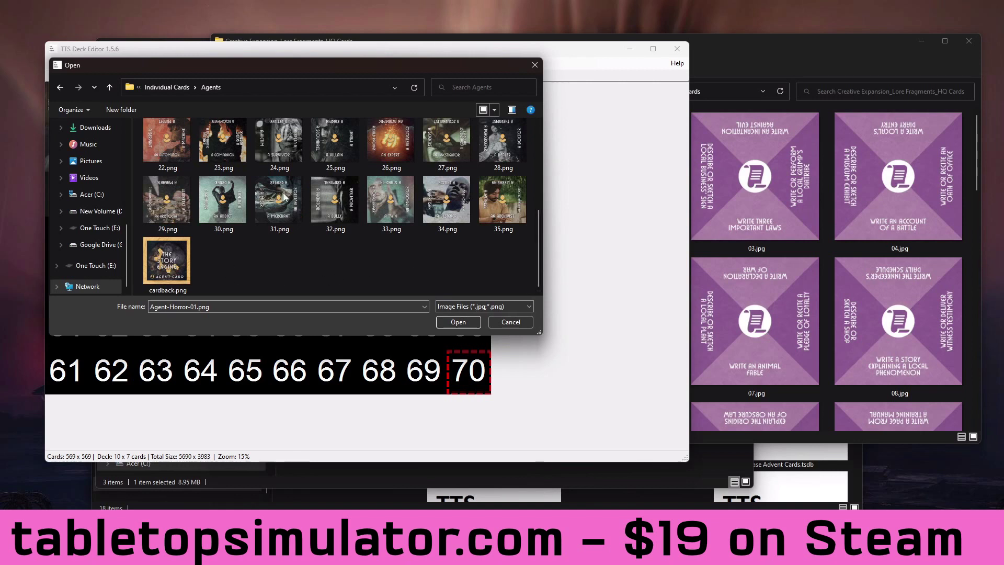
click(172, 87)
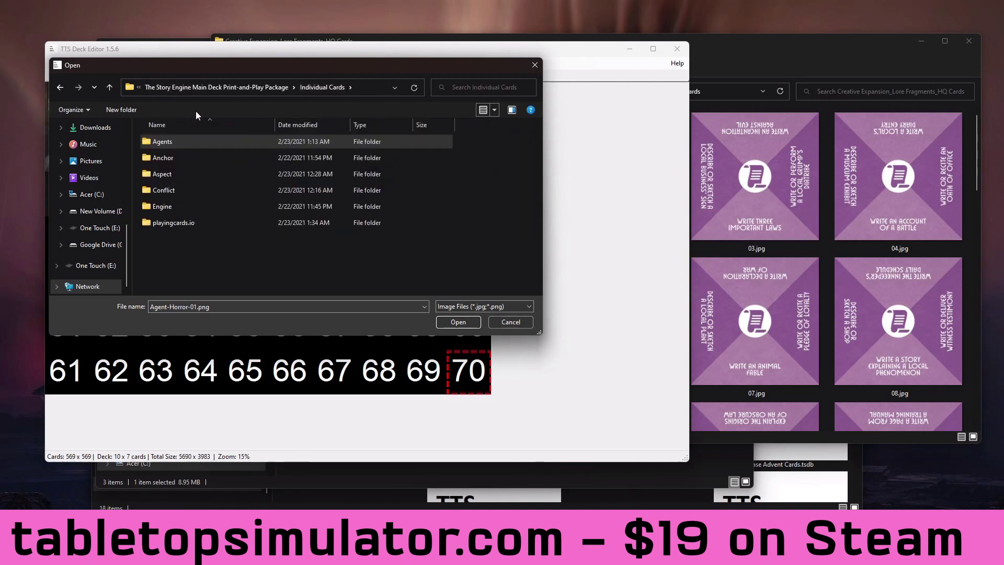
double_click(186, 155)
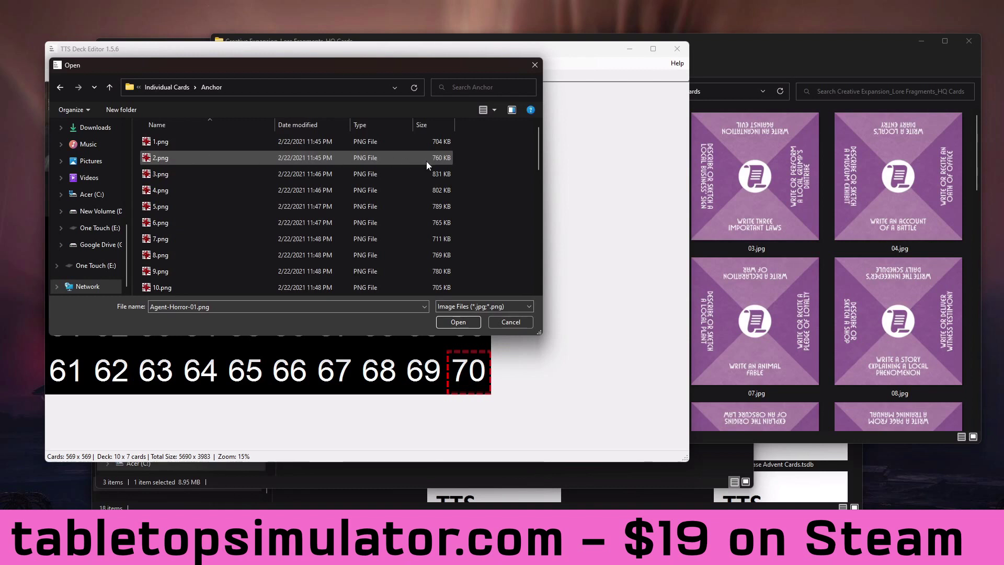
click(494, 111)
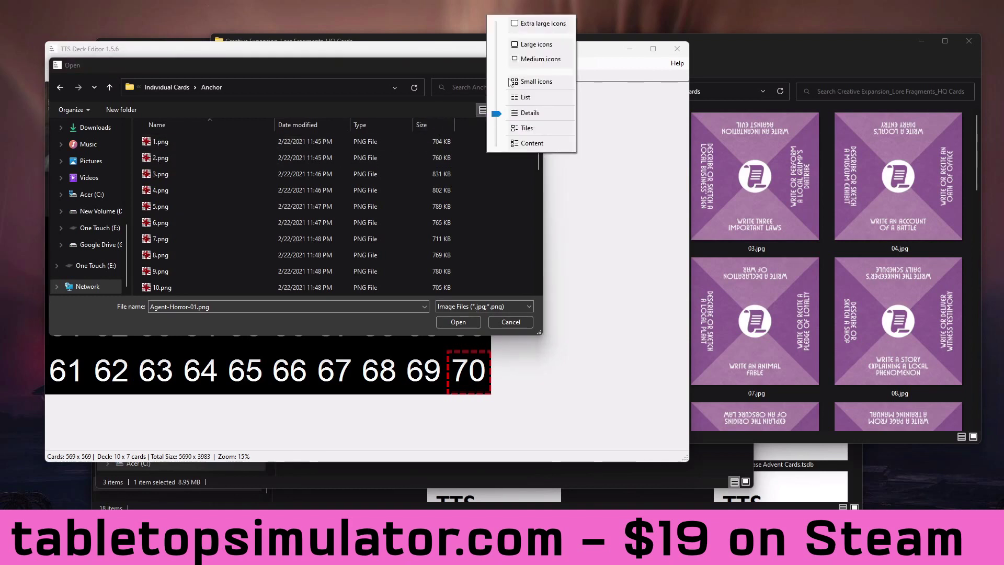
click(521, 57)
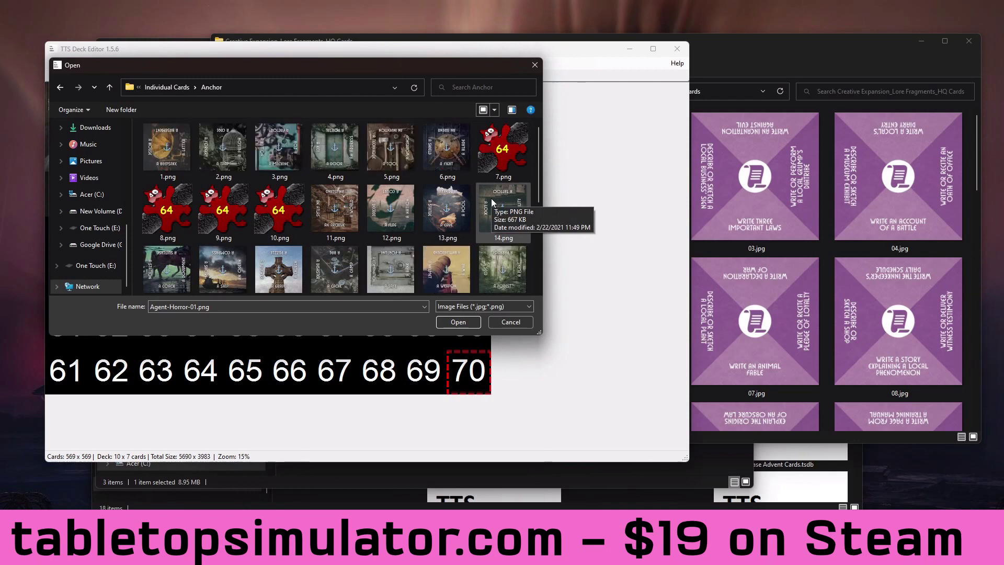
drag(447, 65, 472, 96)
scroll(523, 253, down, 5)
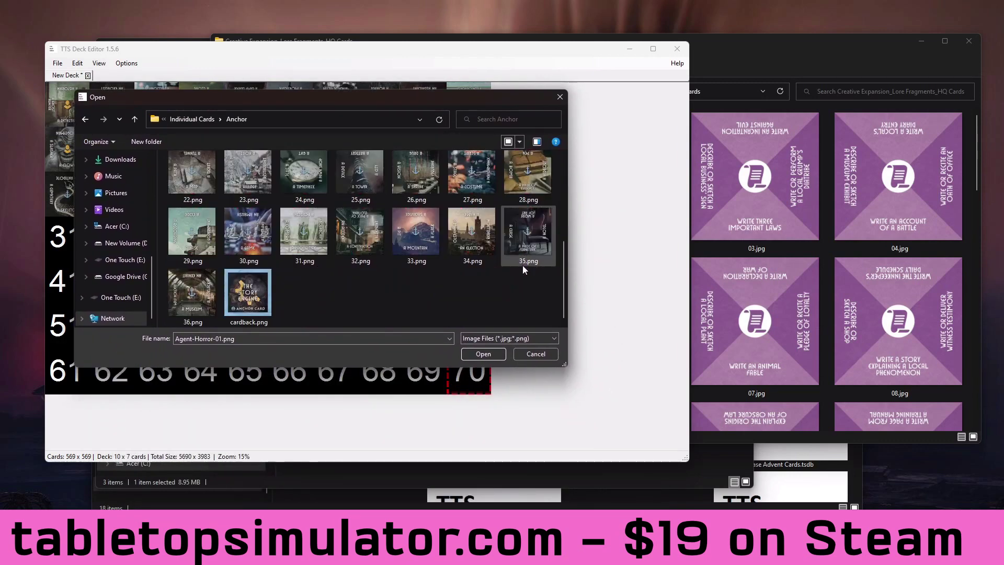
click(247, 307)
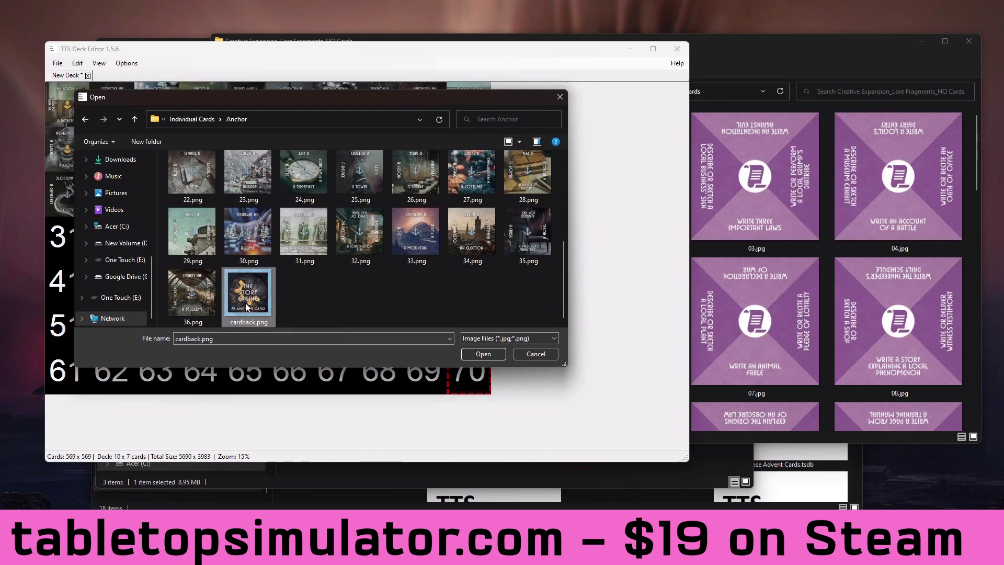
- Import cardback.png, move it from slot 25 into slot 70, and delete the cards in slots 1–12
click(474, 359)
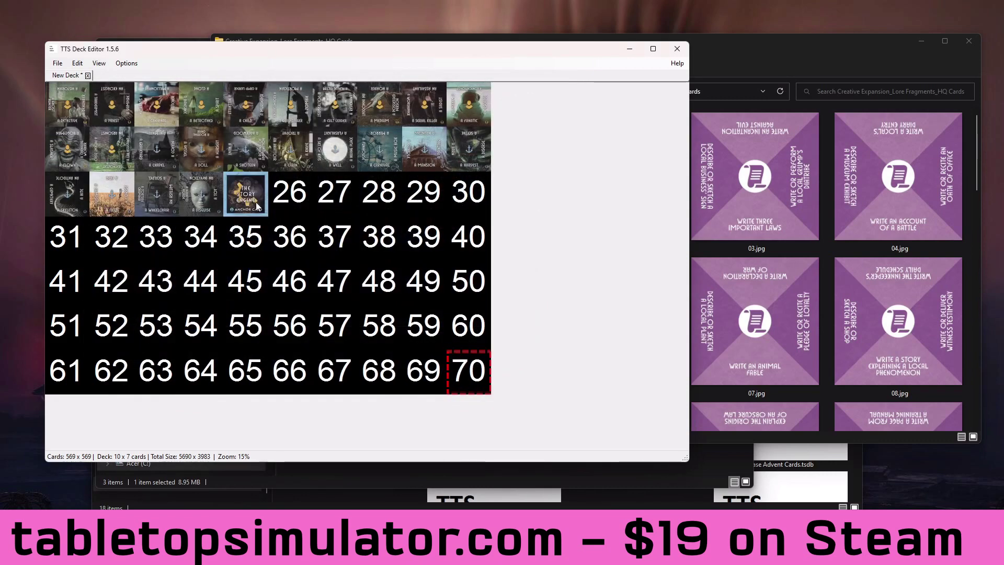
drag(245, 200, 469, 362)
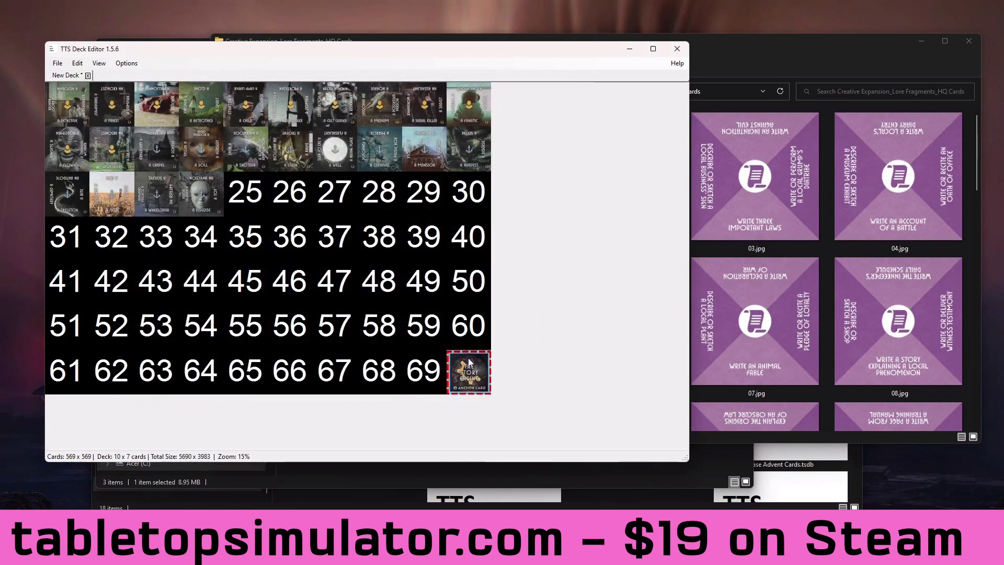
click(65, 103)
shift+click(110, 150)
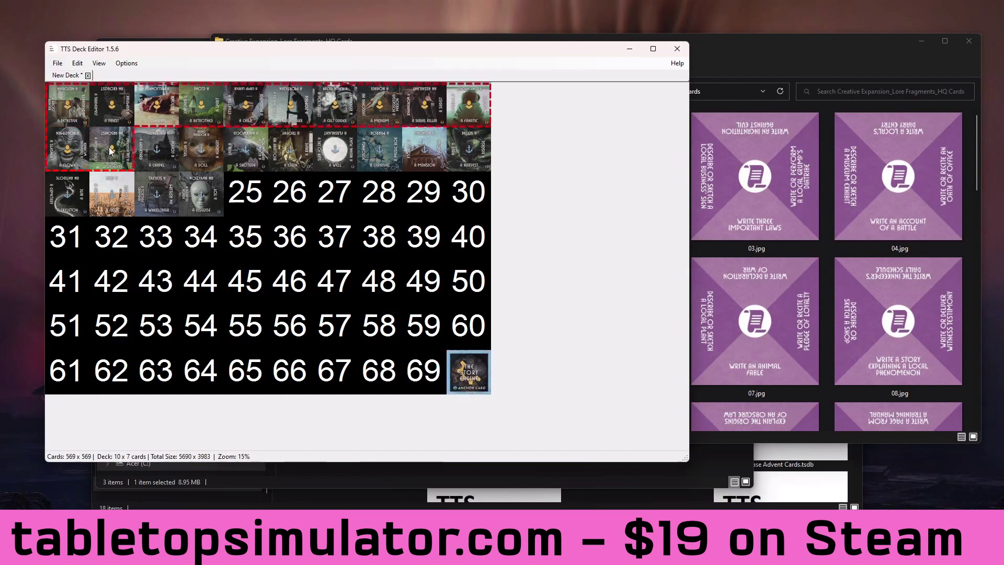
key(Delete)
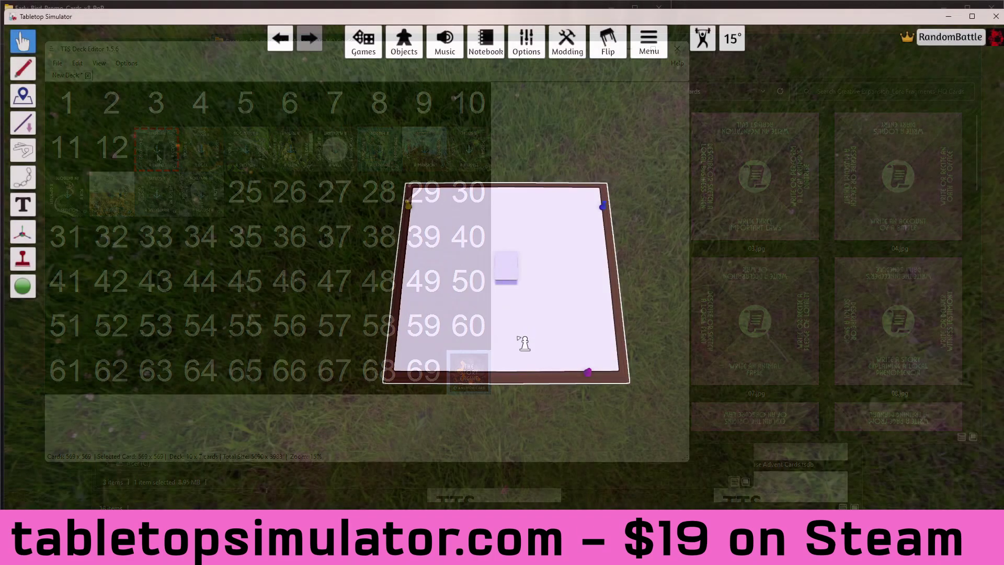
- Spawn a Custom Deck from Objects › Components › Custom and drop it on the table
right_click(642, 205)
click(599, 184)
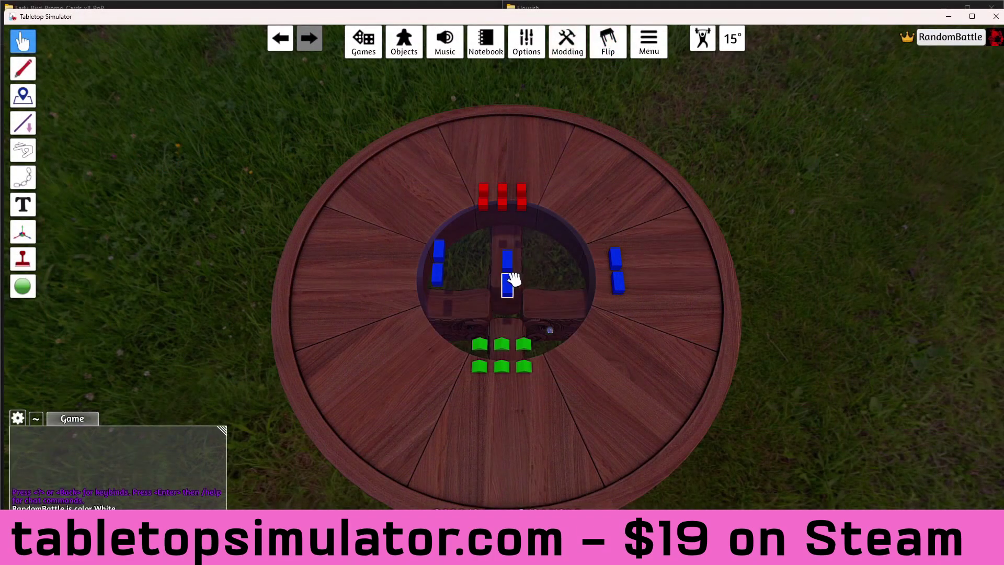
click(404, 41)
click(790, 176)
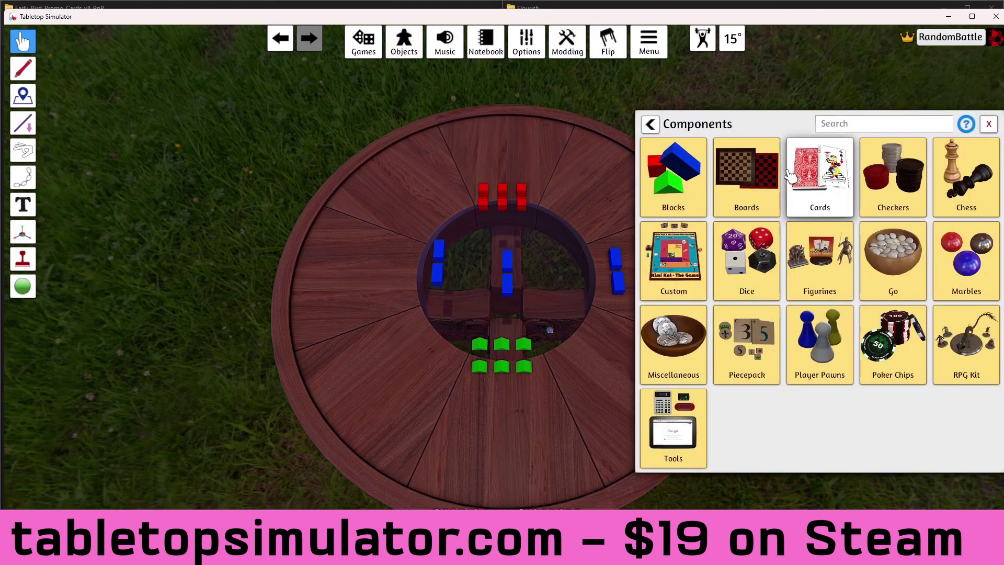
click(674, 264)
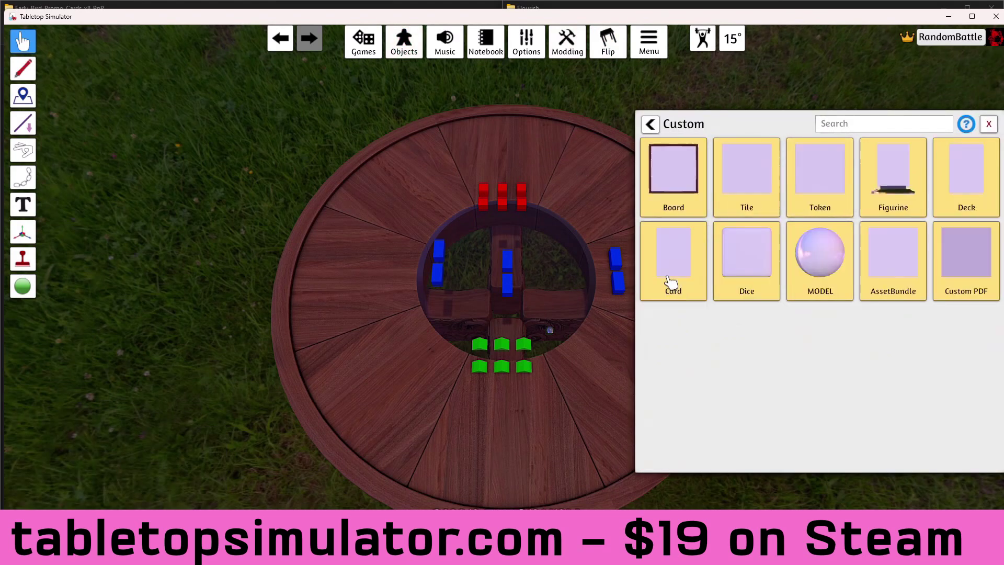
click(960, 166)
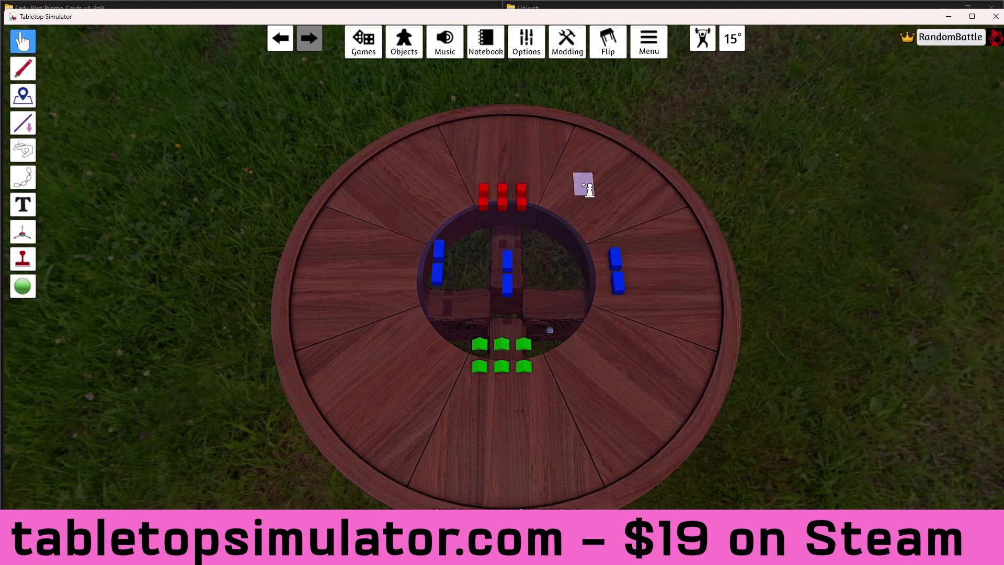
click(589, 190)
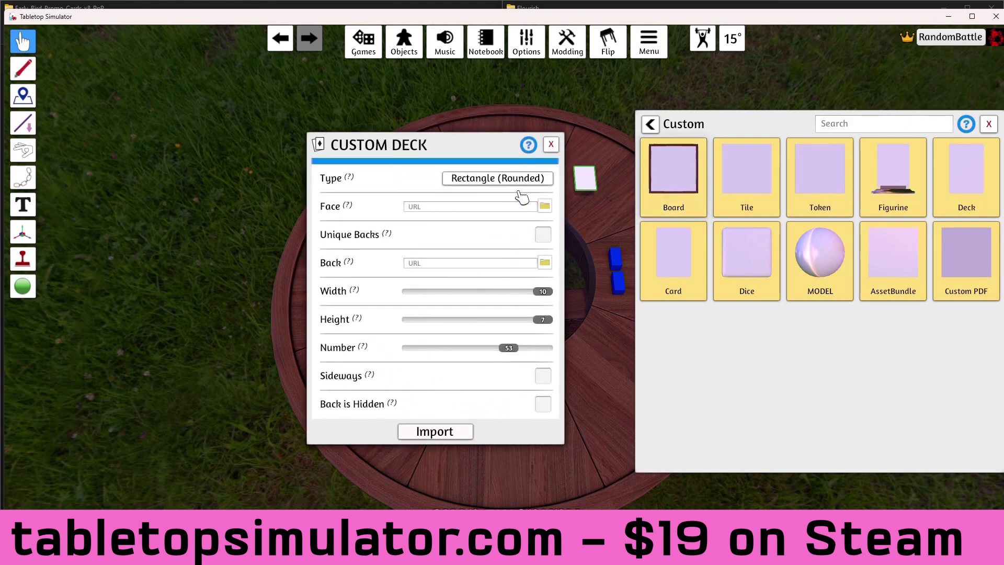
- Set the custom deck's Face image to WB-CultureKeyholes.png, kept as a local file
click(426, 207)
click(545, 207)
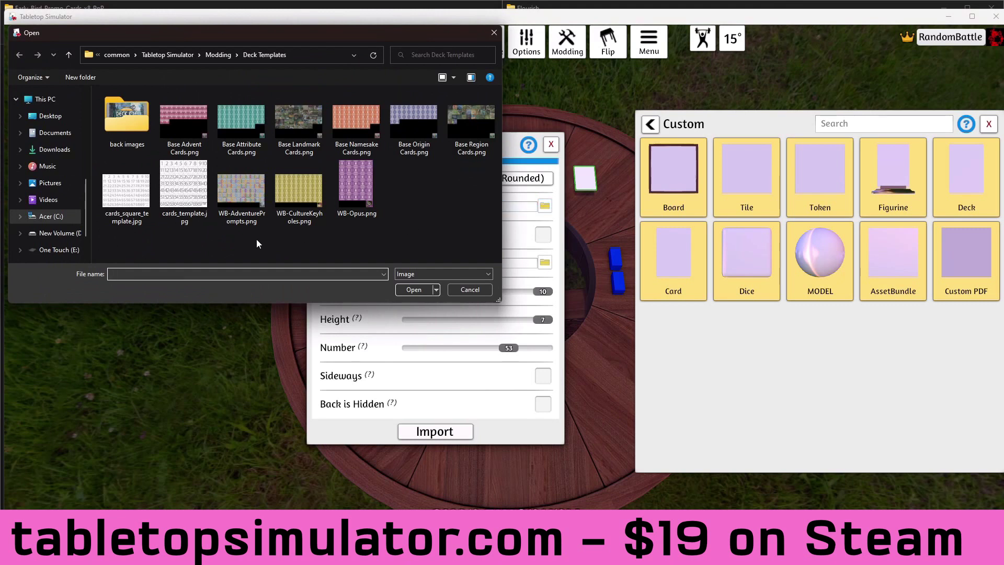
click(297, 220)
click(413, 289)
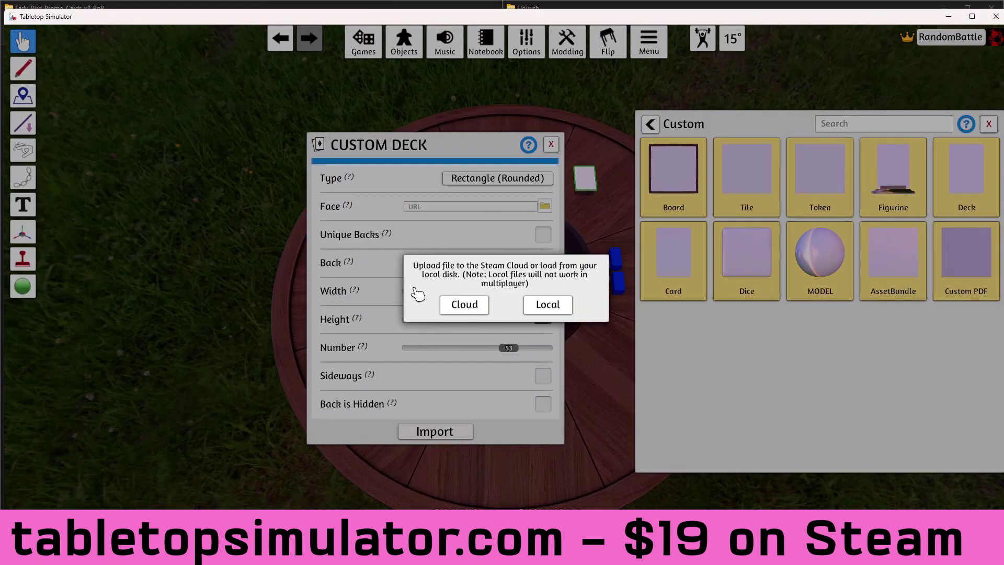
click(547, 306)
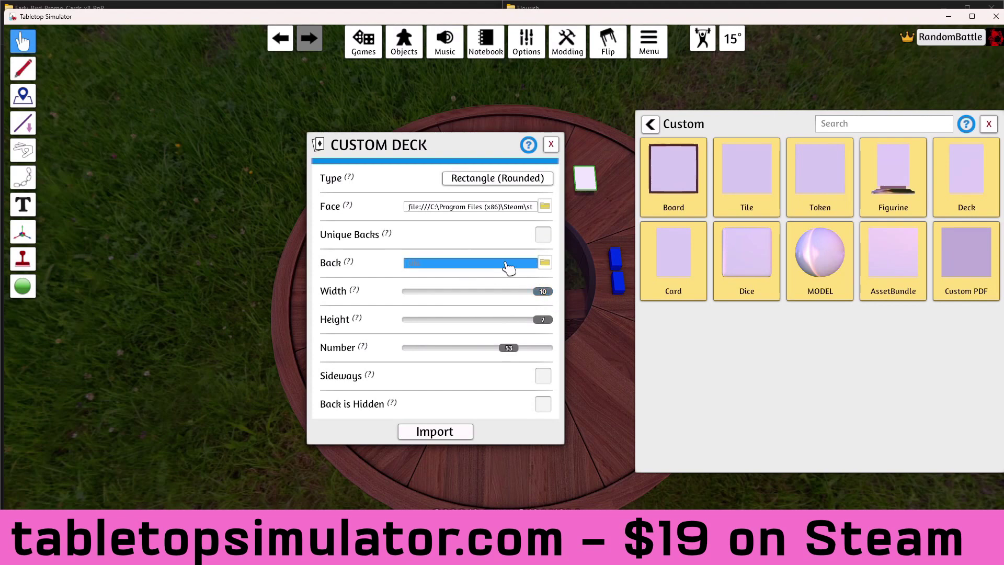
click(551, 265)
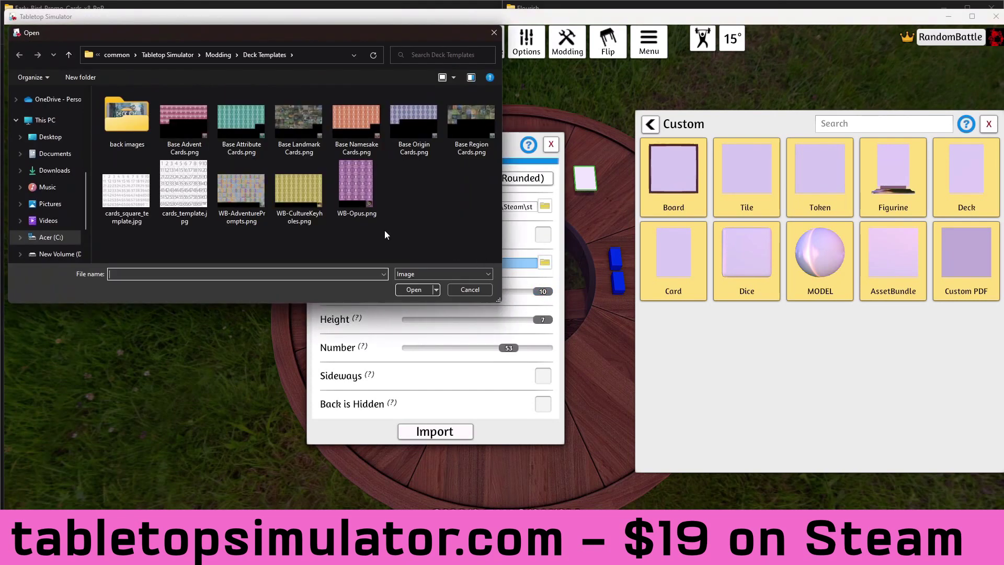
- Set the deck's Back to the local keyhole.jpg from back images, then bring up that Explorer window
double_click(132, 123)
double_click(357, 118)
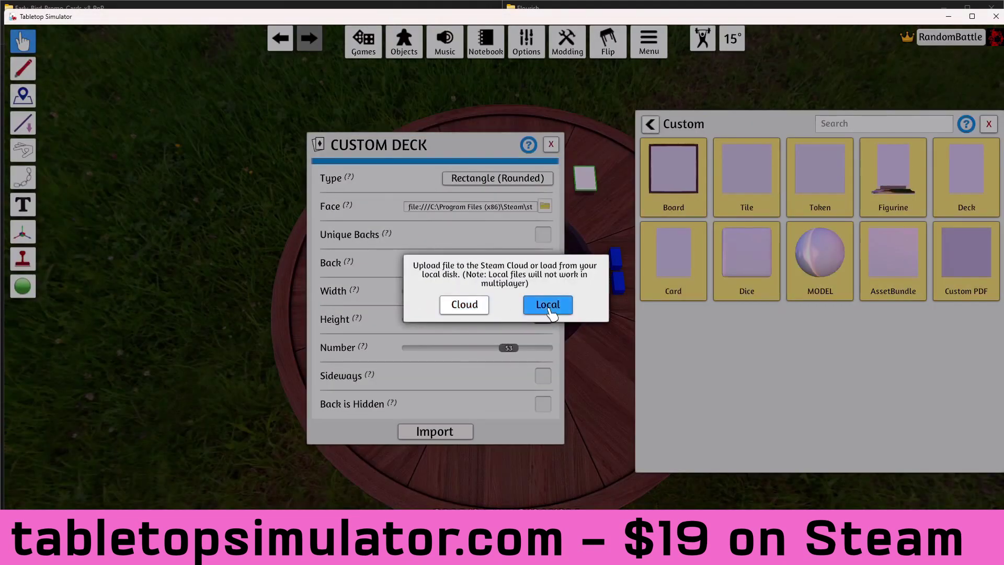
click(545, 304)
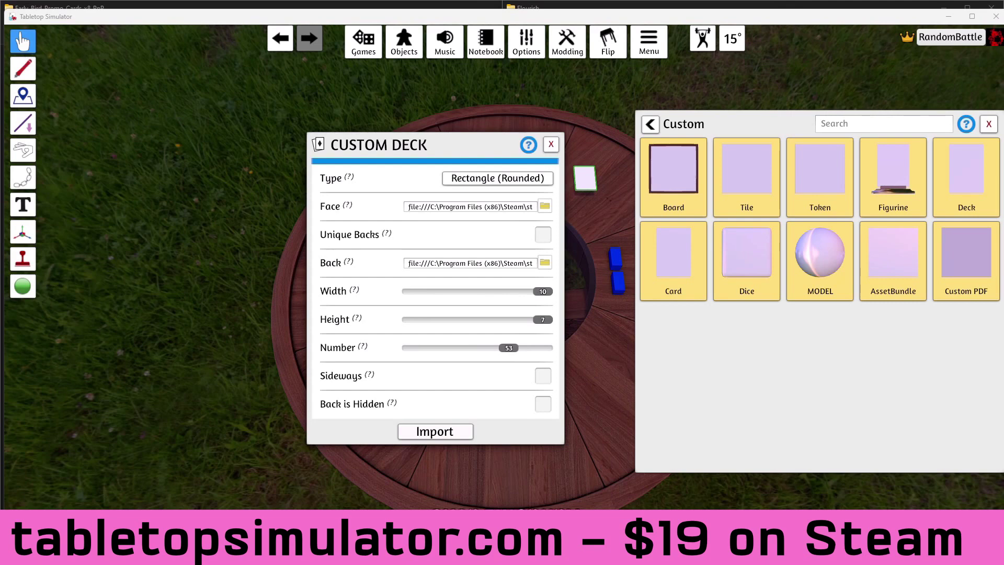
mouse_move(456, 554)
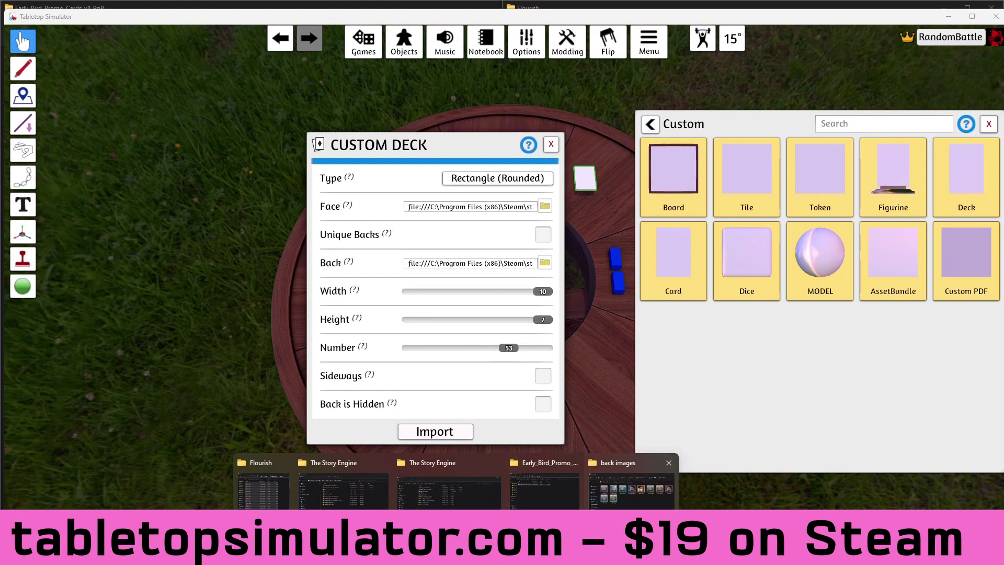
click(633, 494)
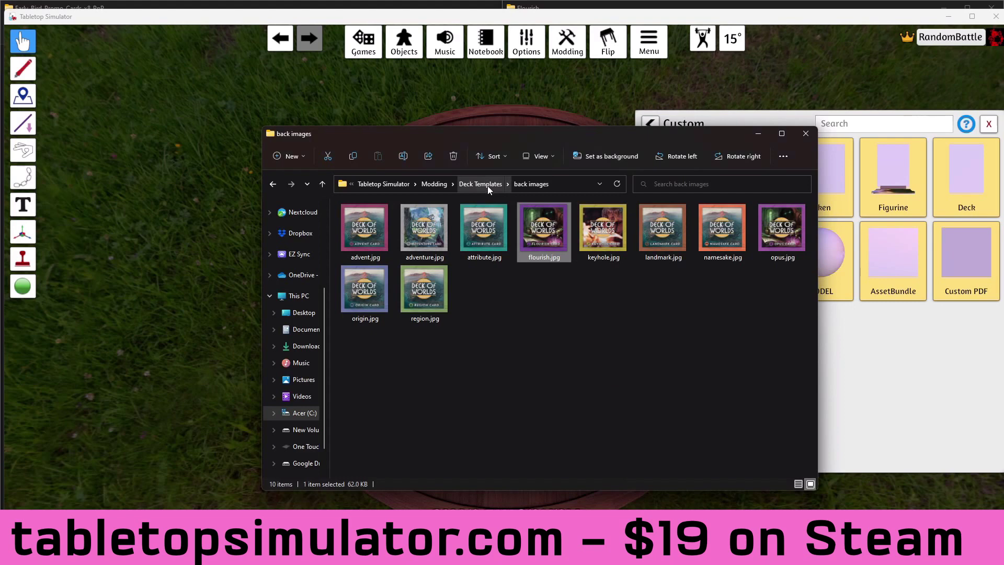